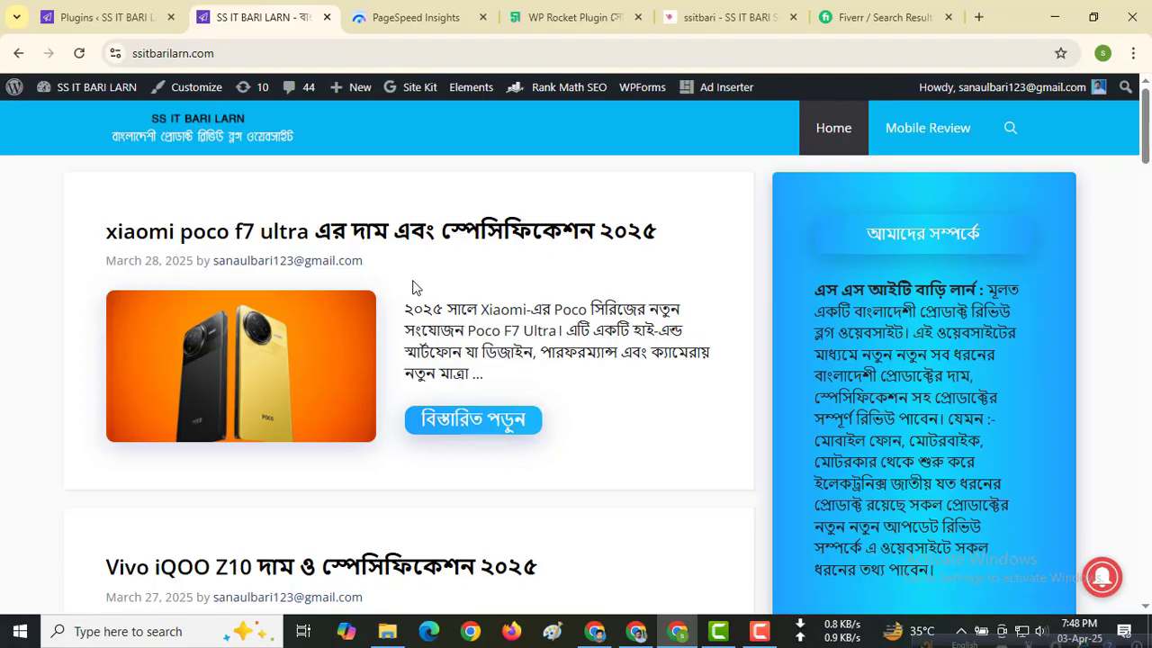
Step: Switch to the Fiverr search results and examine the ratings and starting prices of the website speed optimization gigs
click(837, 17)
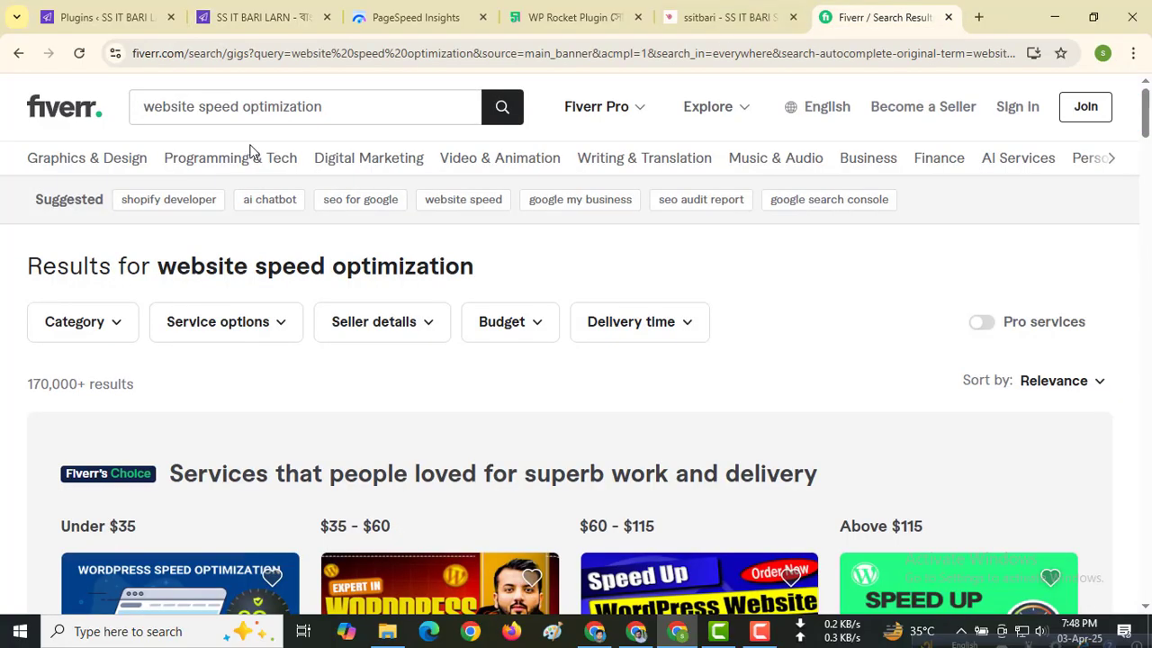
mouse_move(194, 146)
scroll(450, 424, down, 2)
scroll(450, 424, down, 2)
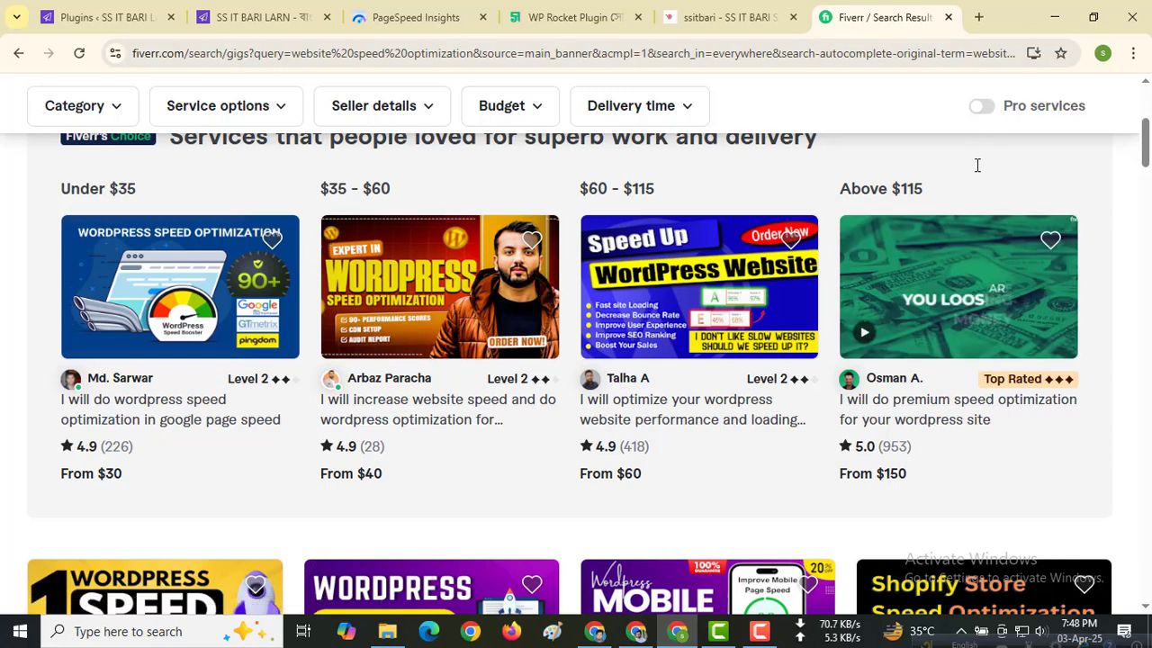
mouse_move(977, 165)
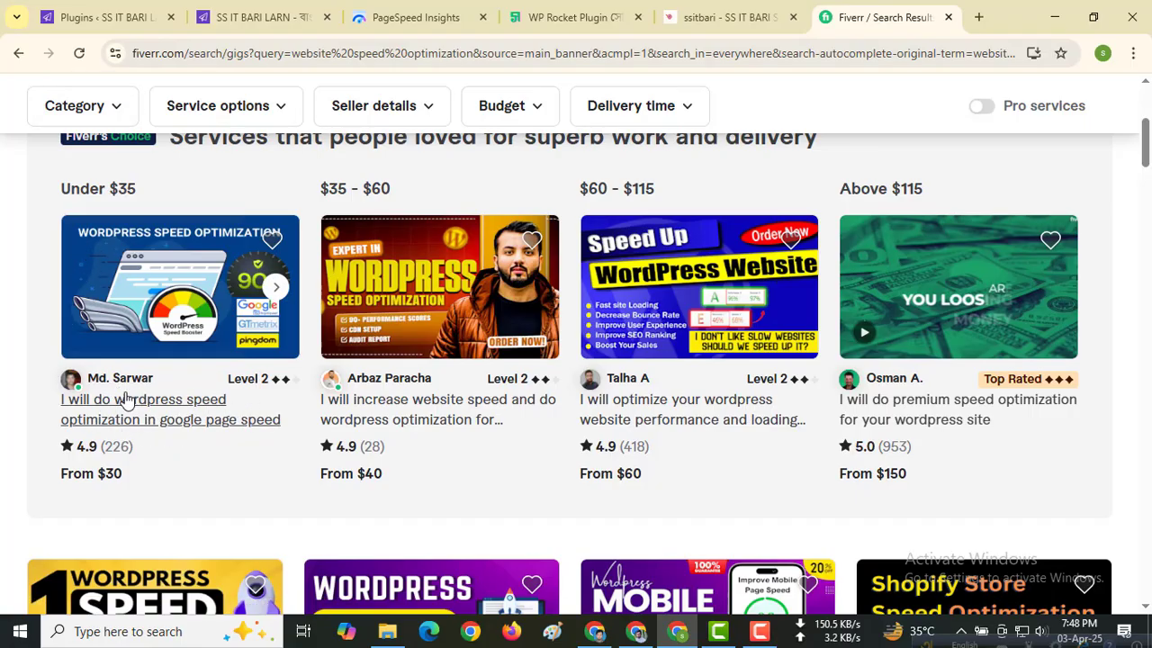
drag(112, 448, 130, 448)
click(167, 451)
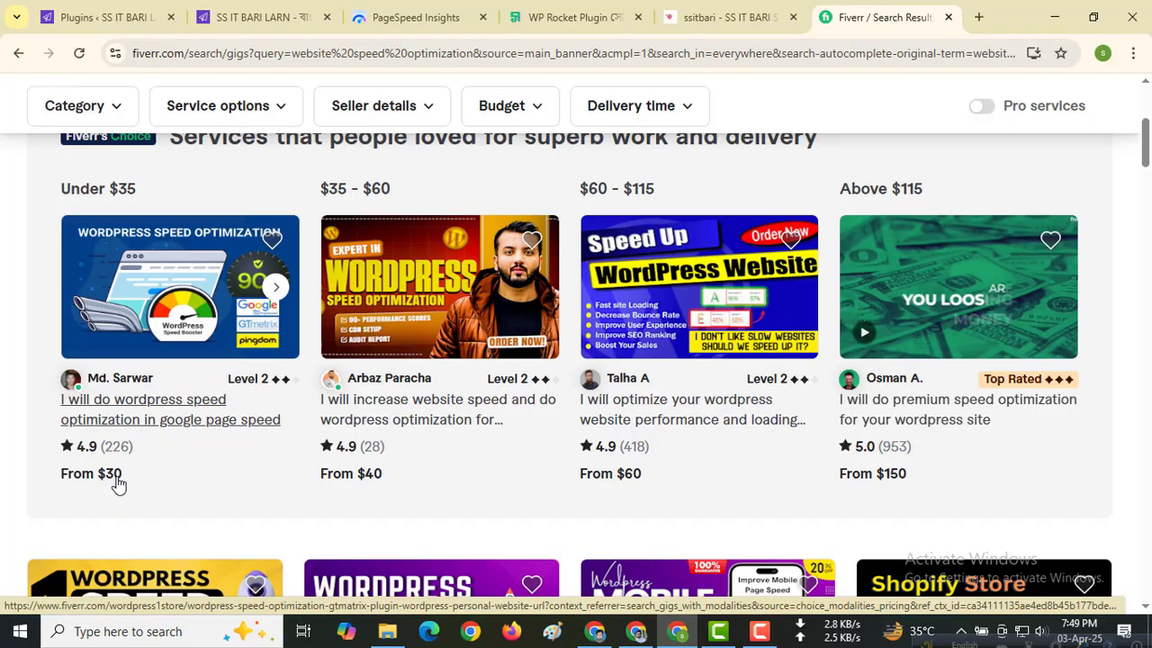
scroll(150, 469, down, 3)
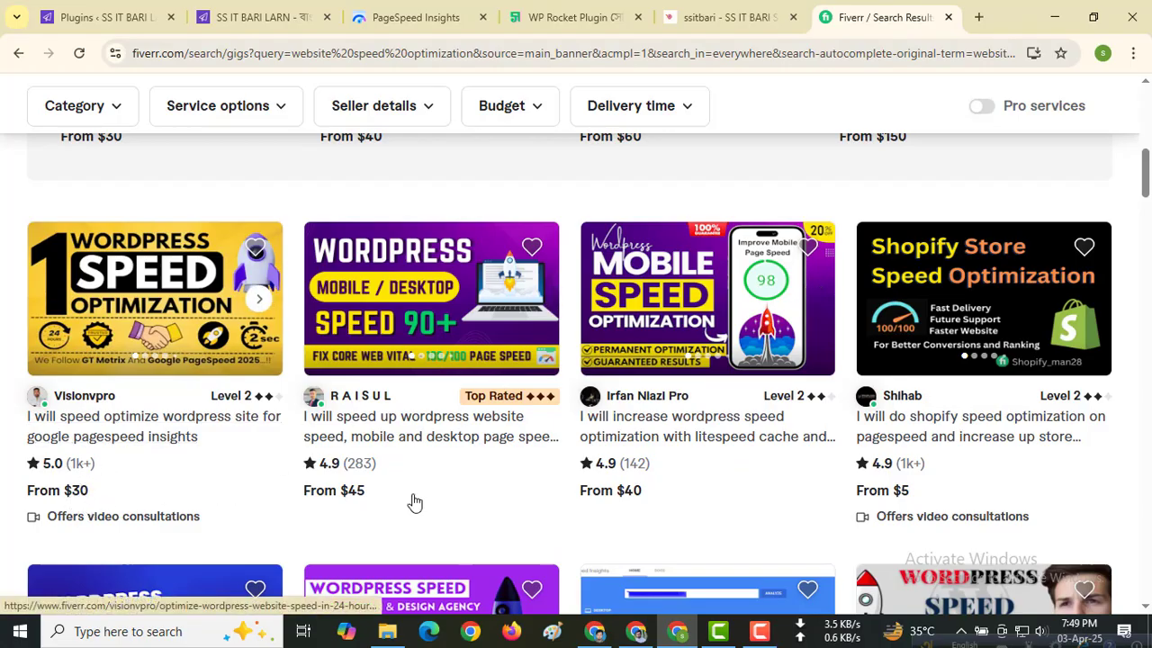
scroll(694, 468, down, 2)
scroll(693, 468, down, 2)
scroll(674, 470, up, 10)
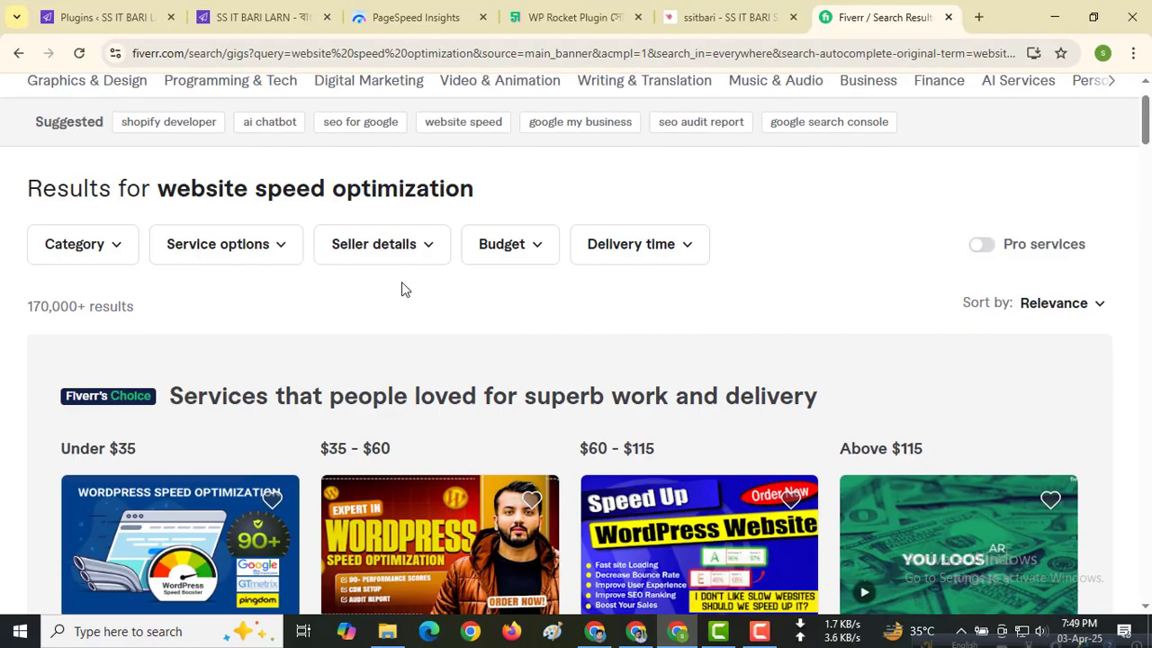
Step: Return to the WordPress Plugins admin page and open the form for uploading a new plugin
click(237, 14)
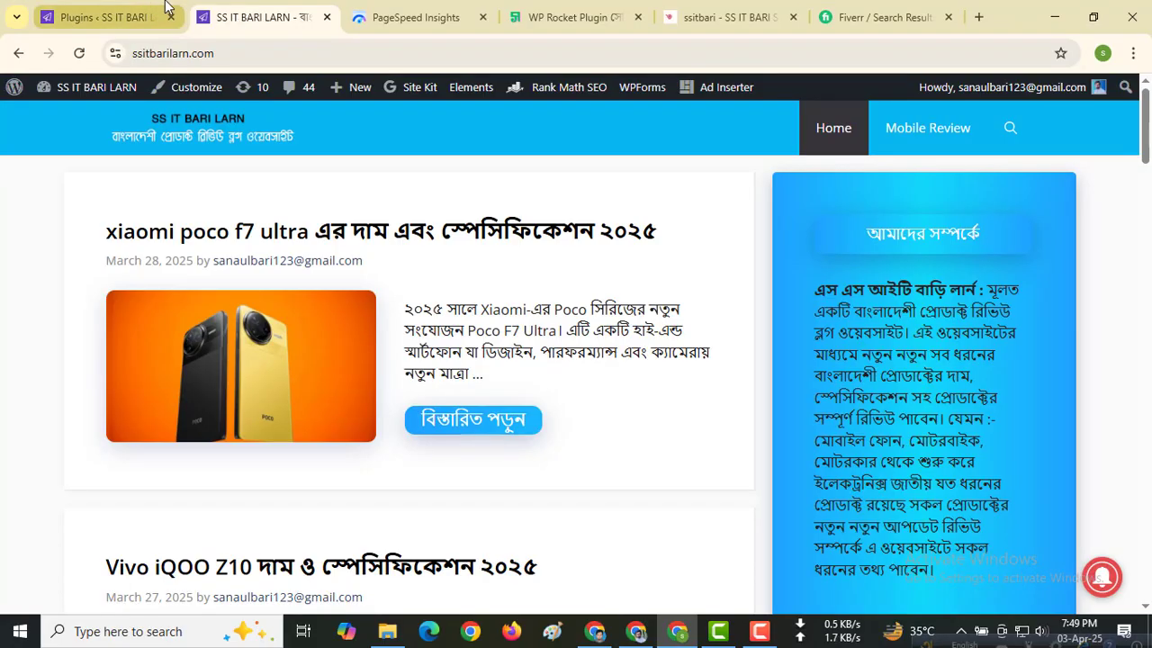
click(125, 11)
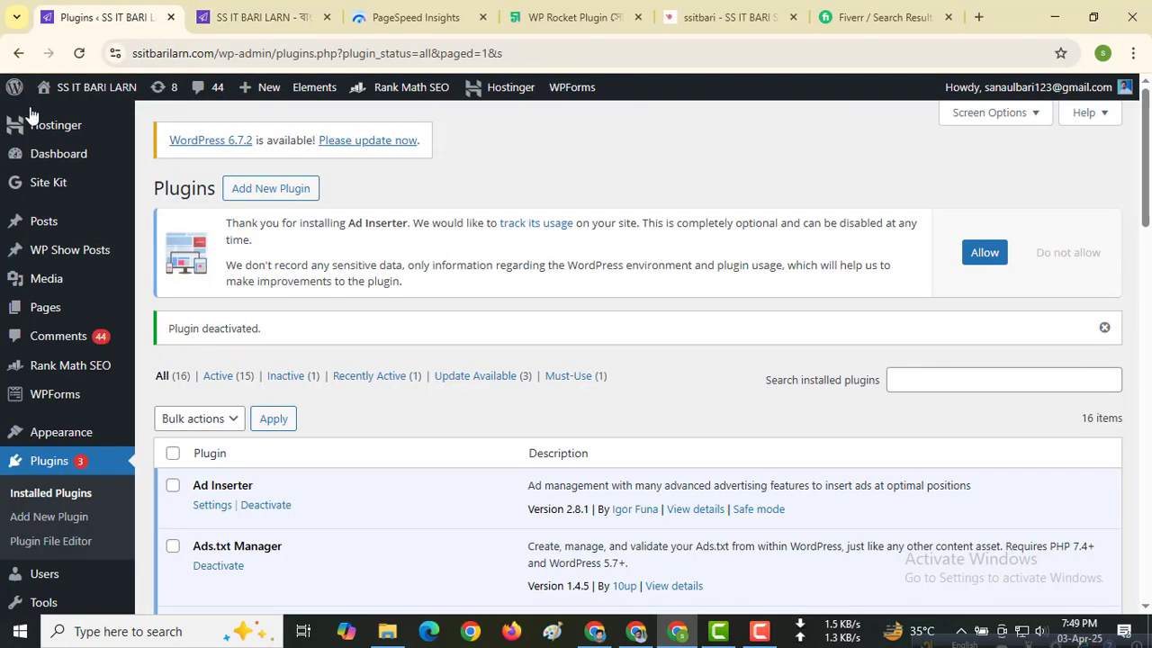
mouse_move(51, 236)
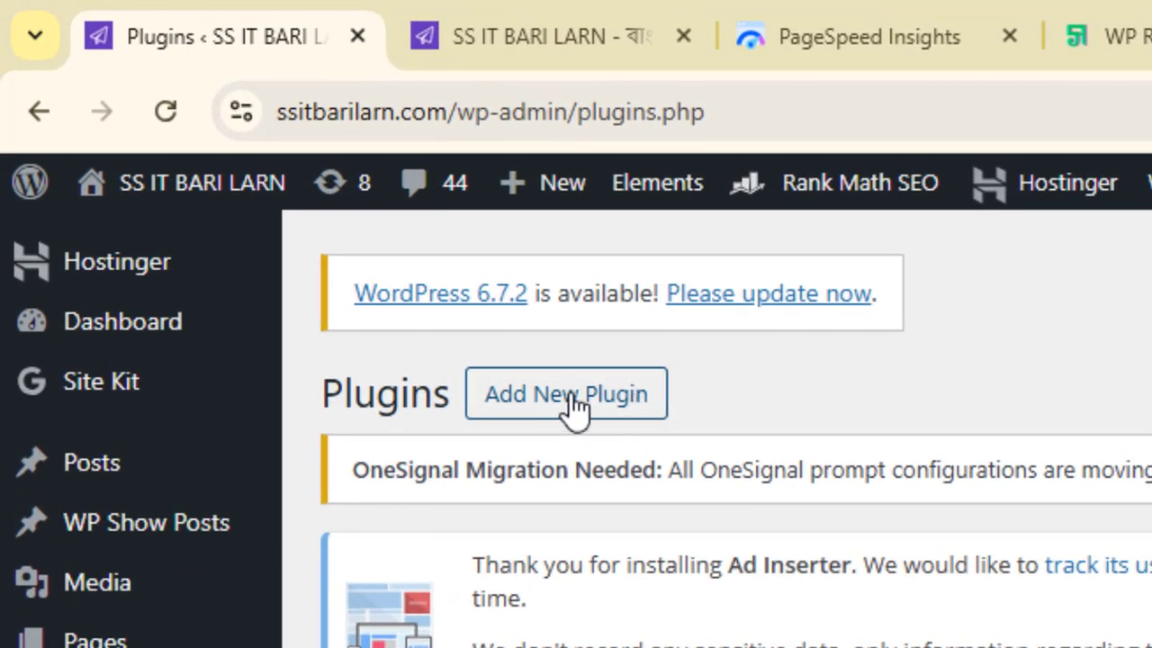
click(576, 405)
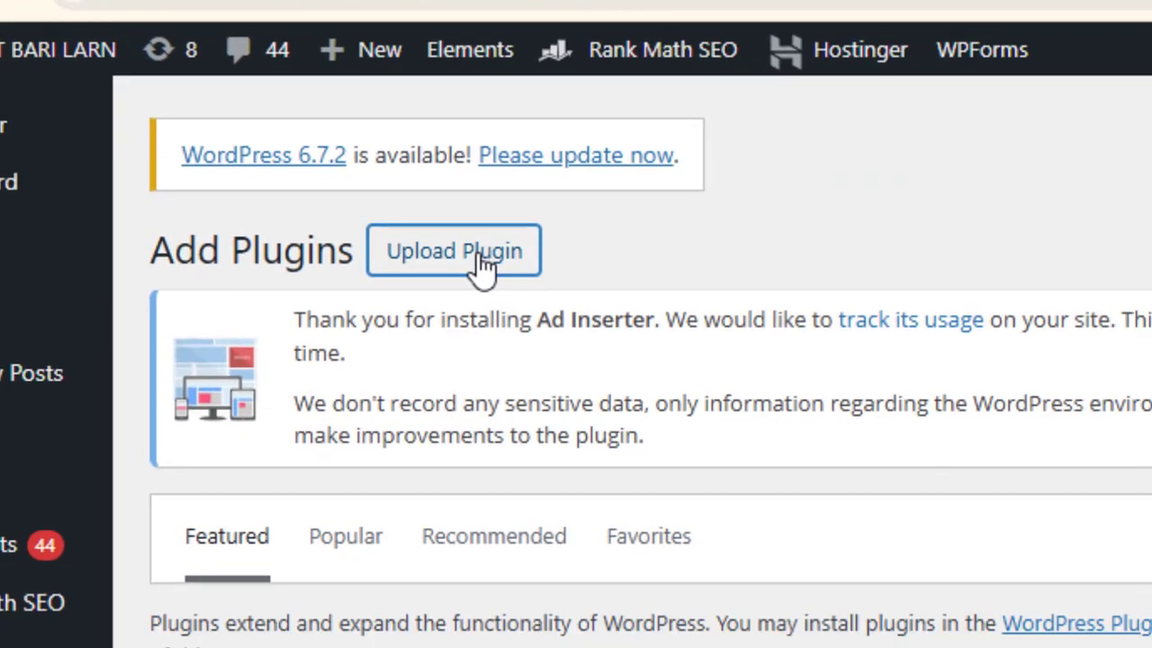
click(667, 400)
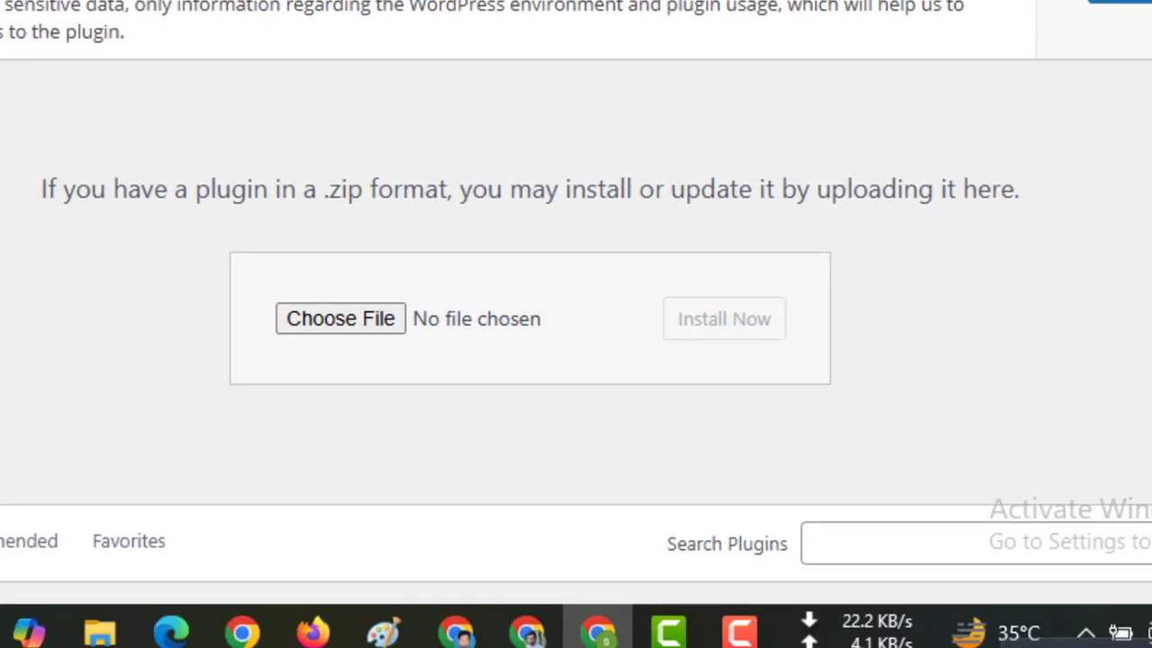
Step: Choose the wp-rocket_v3.15.8.1- Premium -Date- 1 Jan 2024 (1).zip archive from Downloads as the plugin file to upload
scroll(390, 76, down, 2)
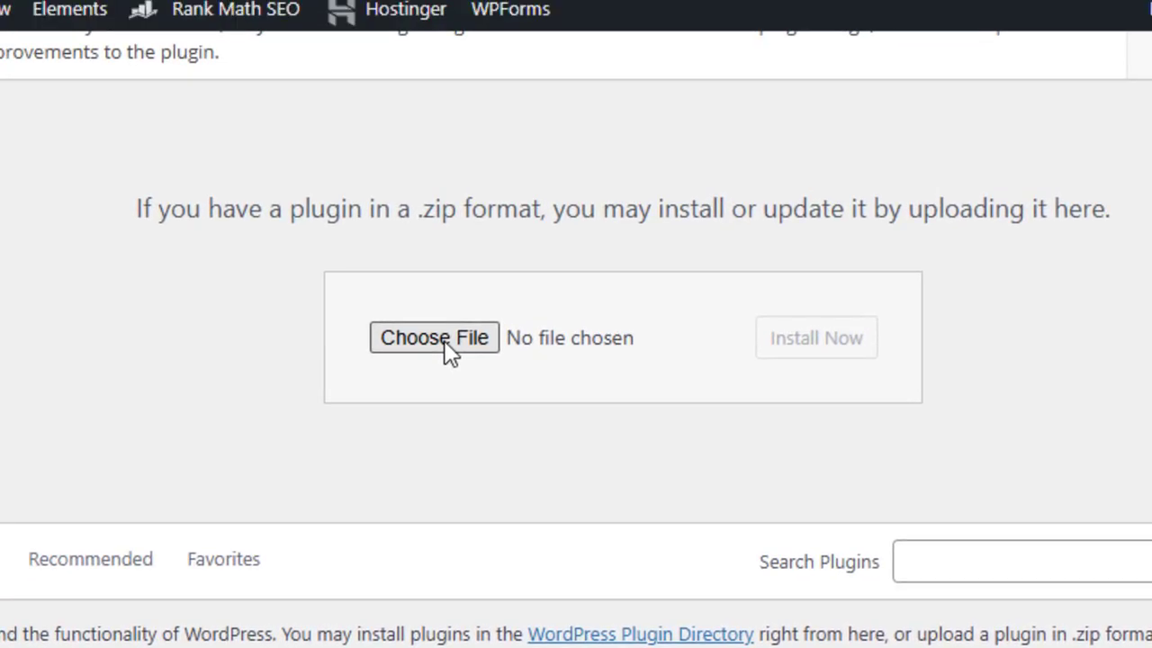
click(441, 339)
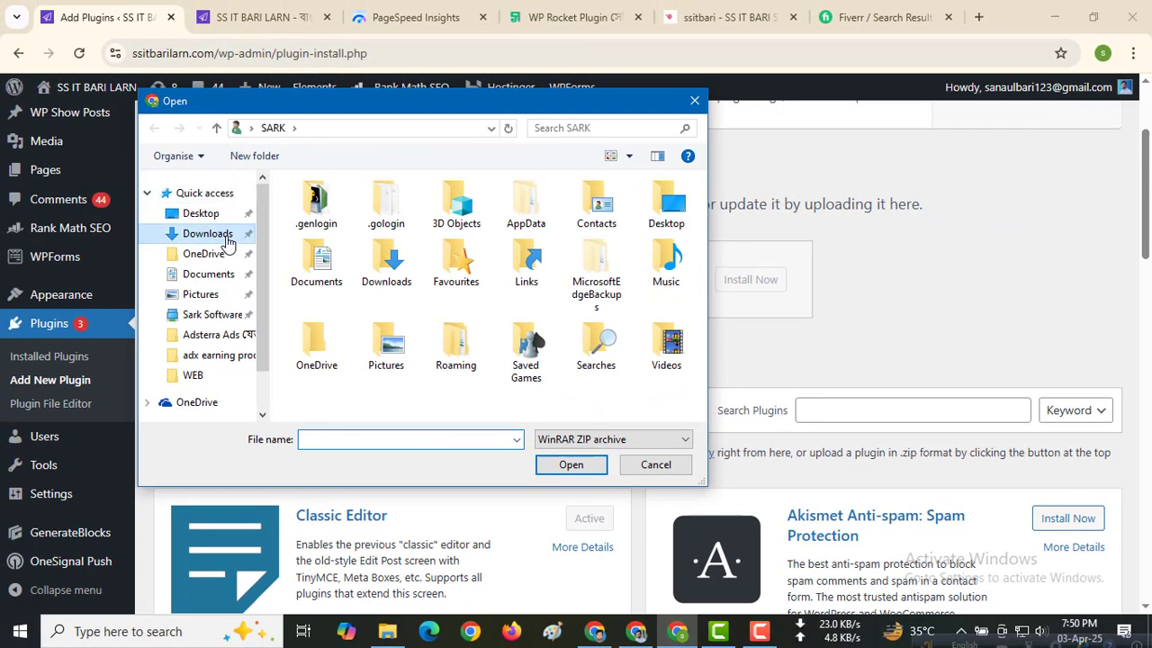
click(208, 234)
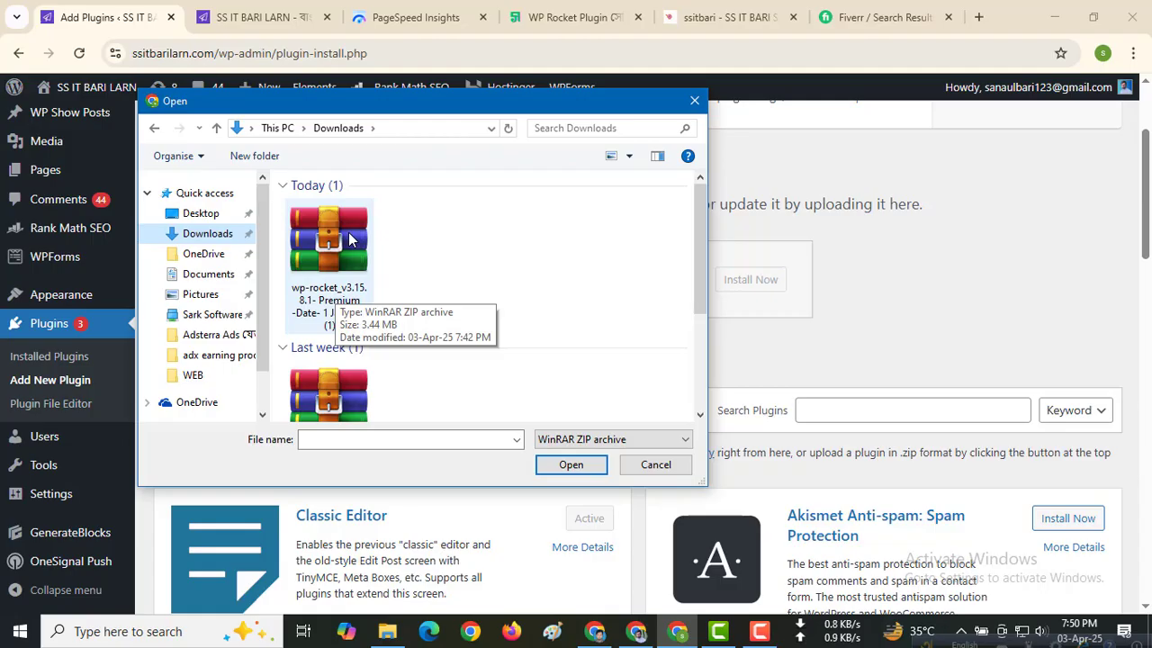
click(348, 232)
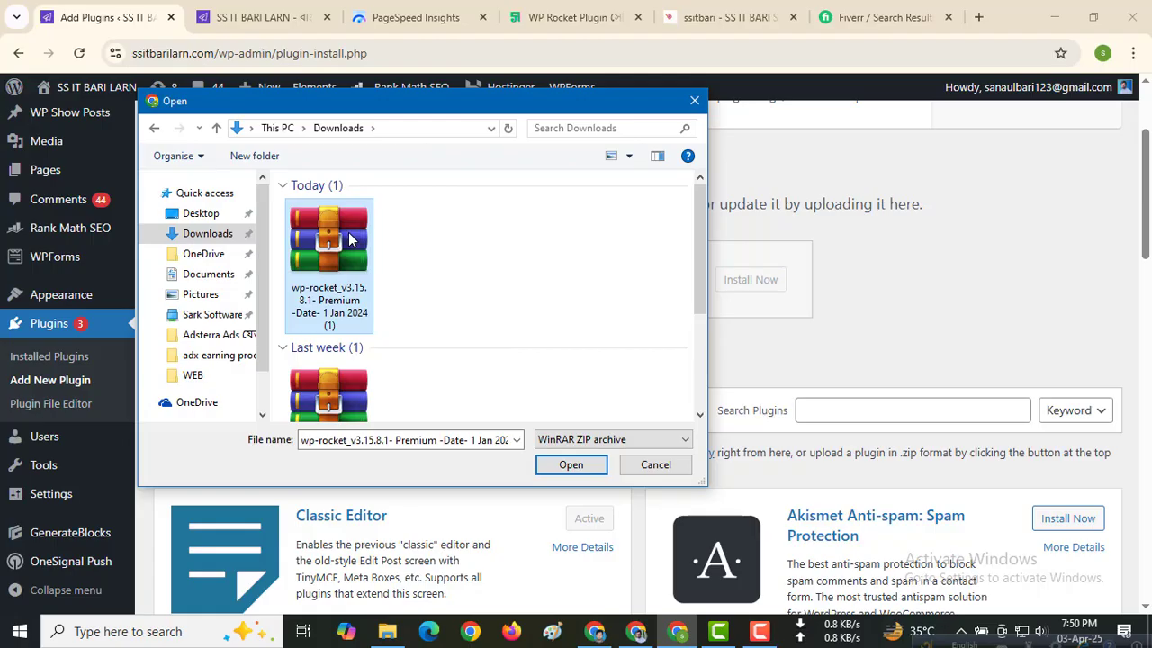
click(571, 464)
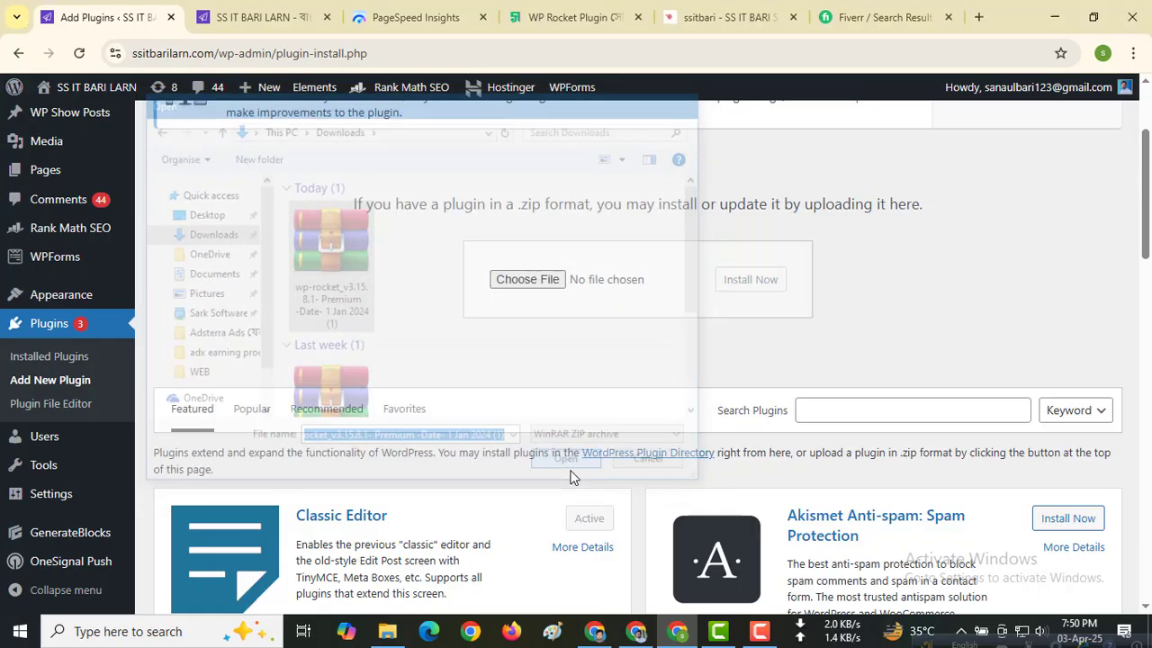
scroll(558, 387, up, 2)
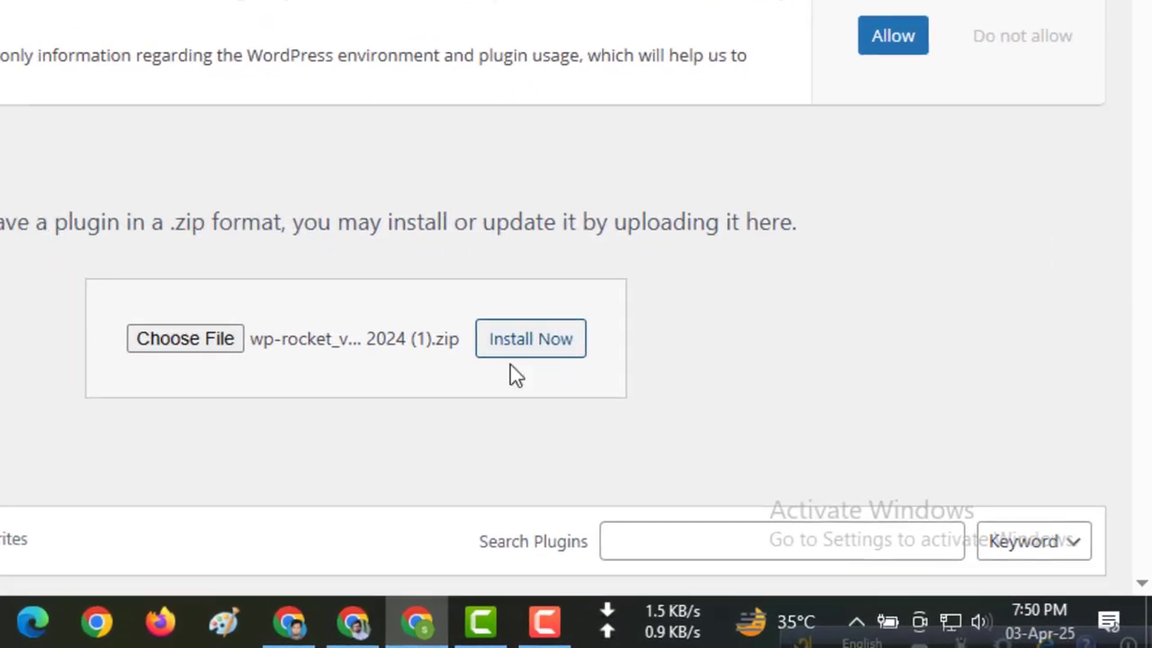
Step: Install the chosen WP Rocket archive and activate the plugin
click(536, 349)
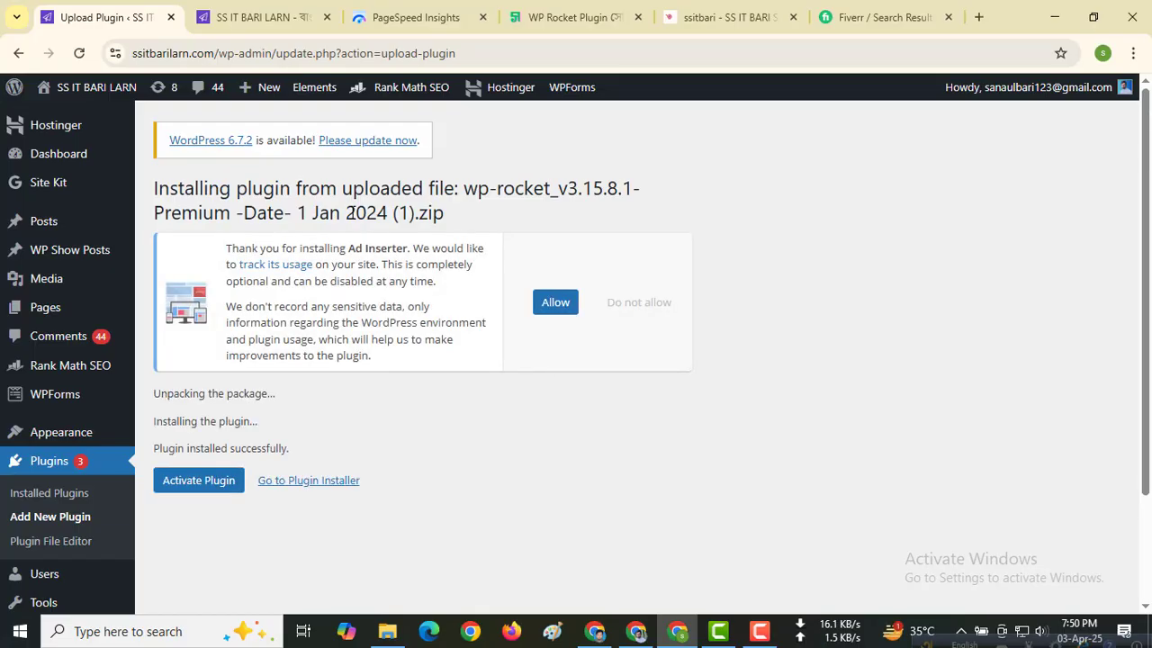
scroll(360, 368, down, 1)
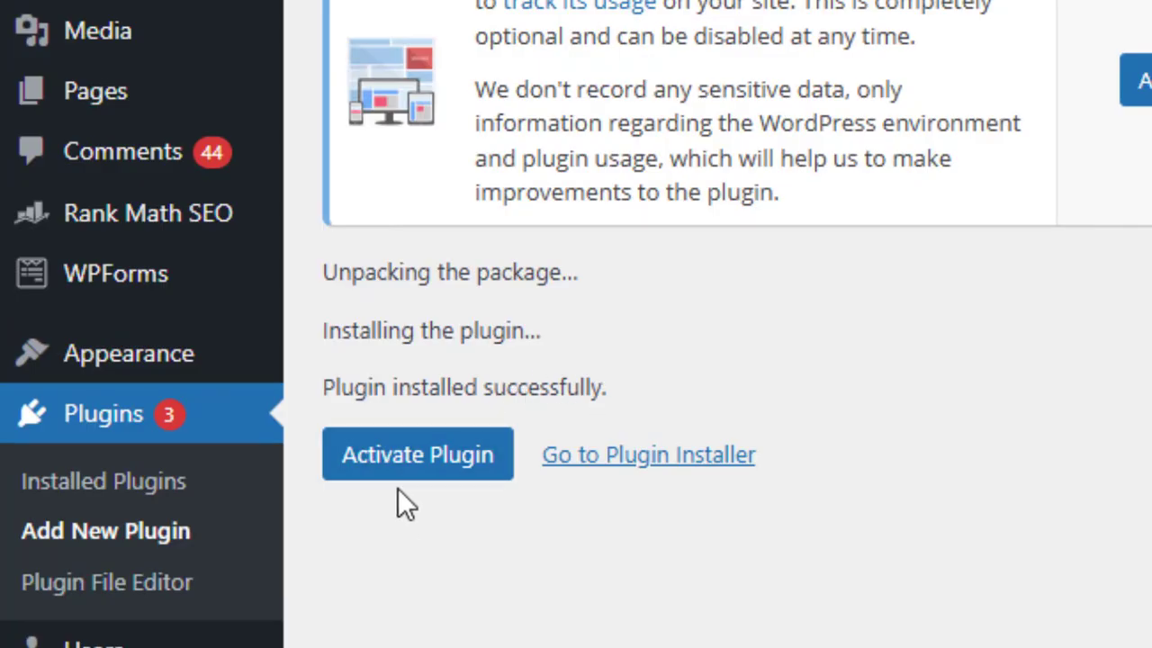
click(427, 471)
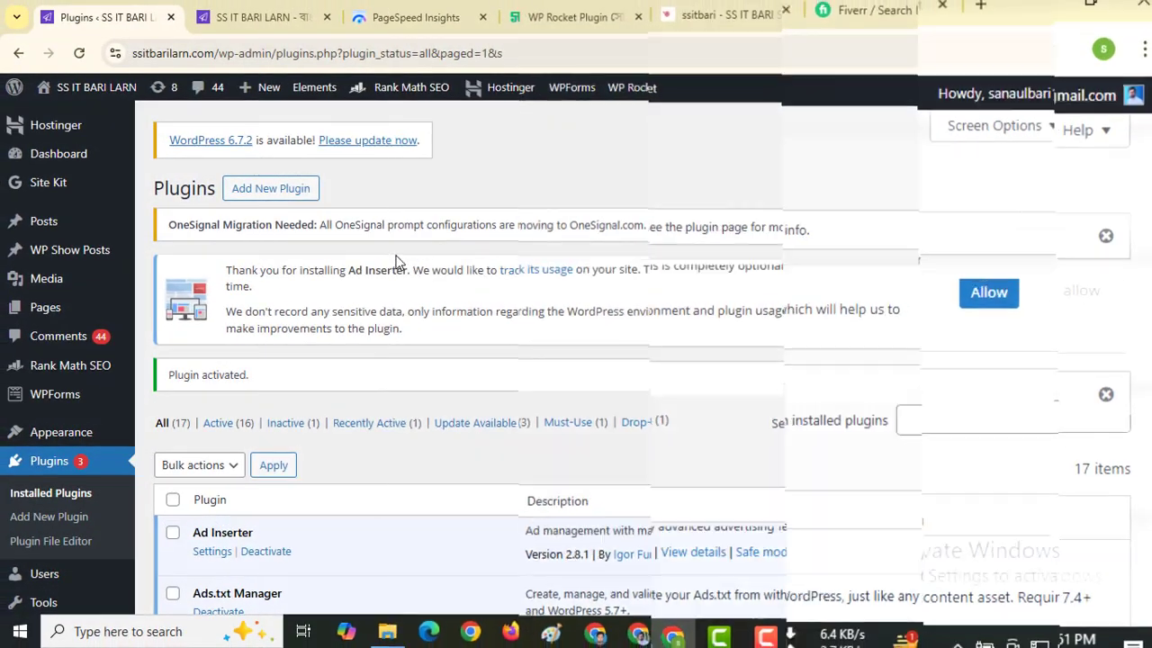
Step: Find WP Rocket among the installed plugins and open its settings at the dashboard section
scroll(395, 261, down, 5)
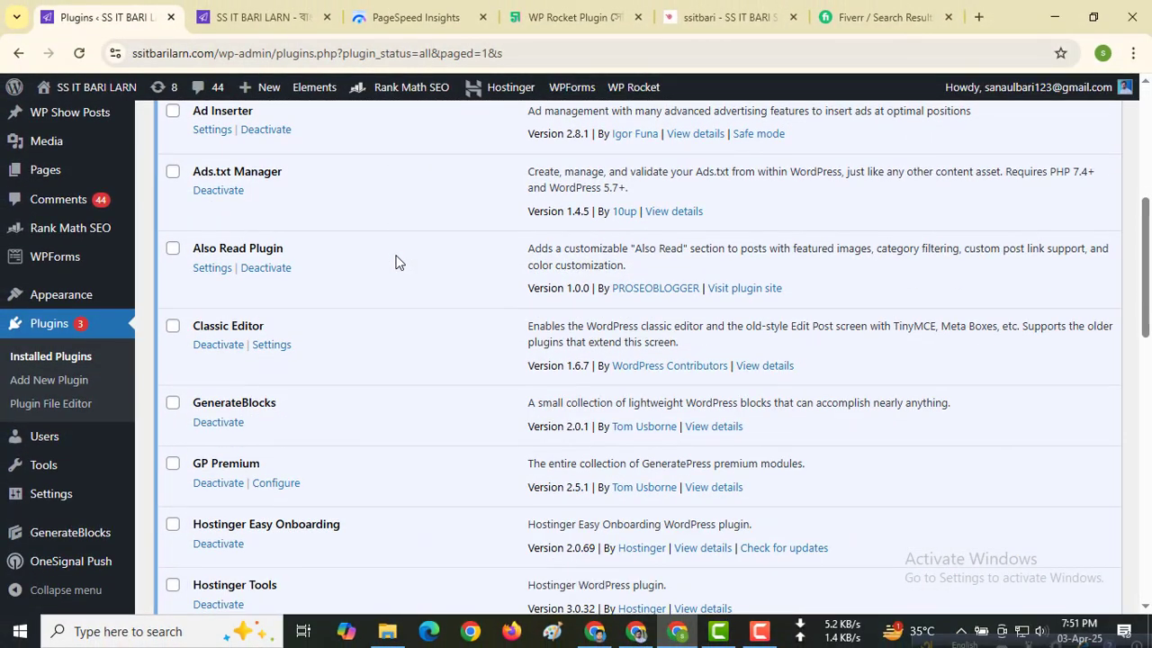
scroll(400, 261, down, 3)
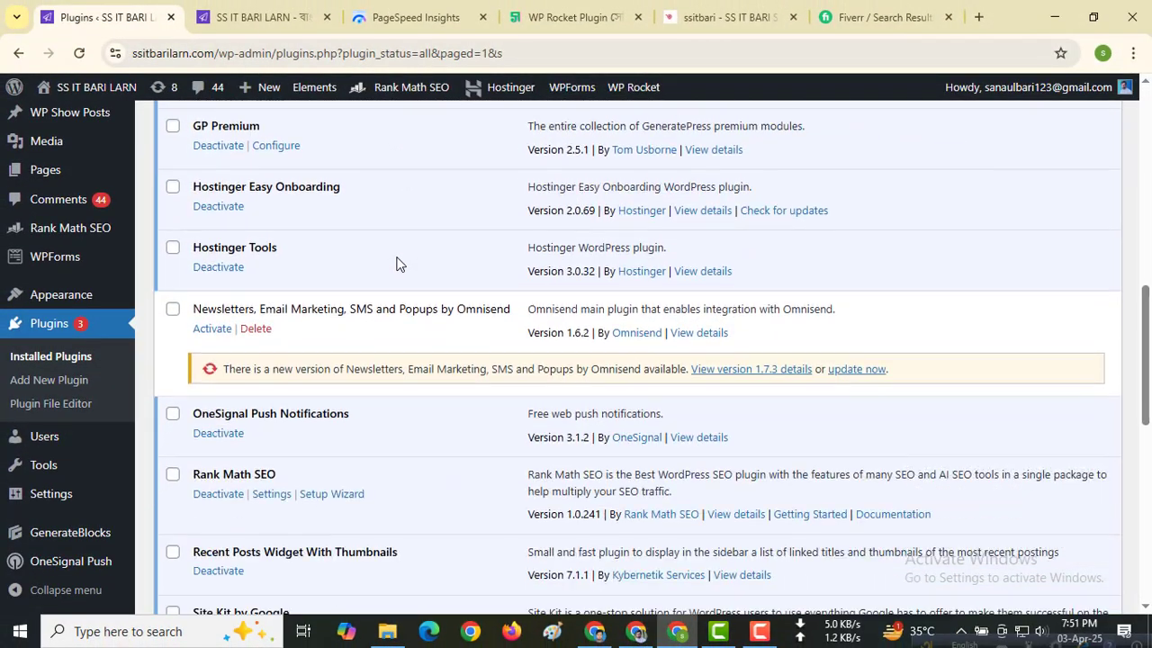
scroll(327, 347, down, 3)
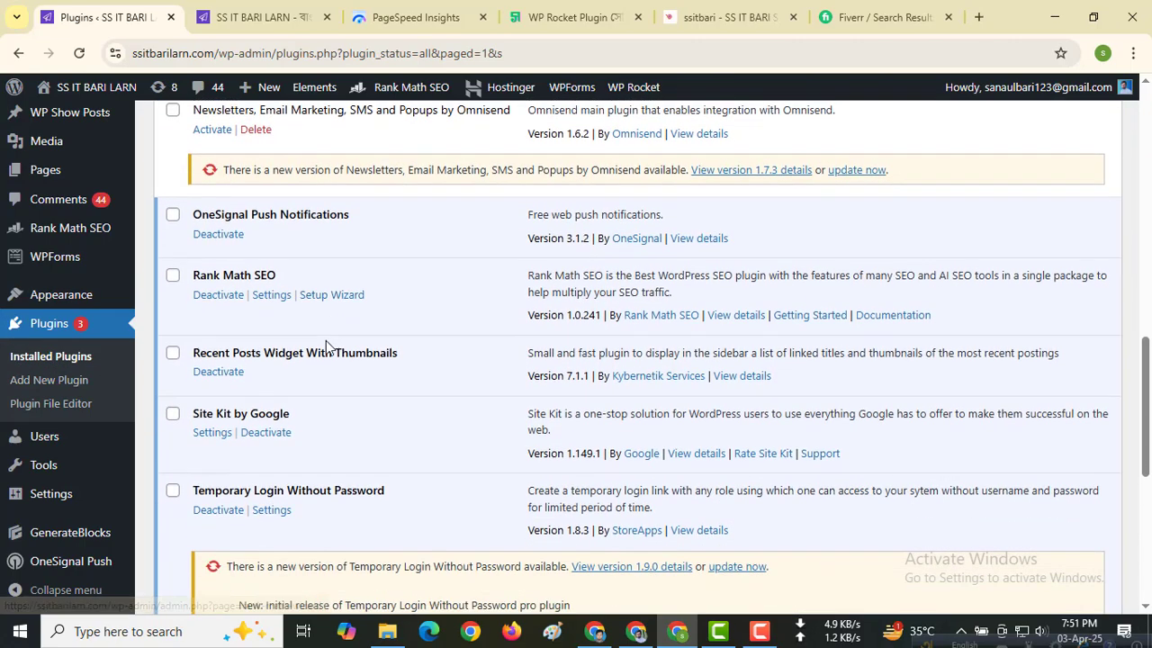
scroll(324, 346, down, 4)
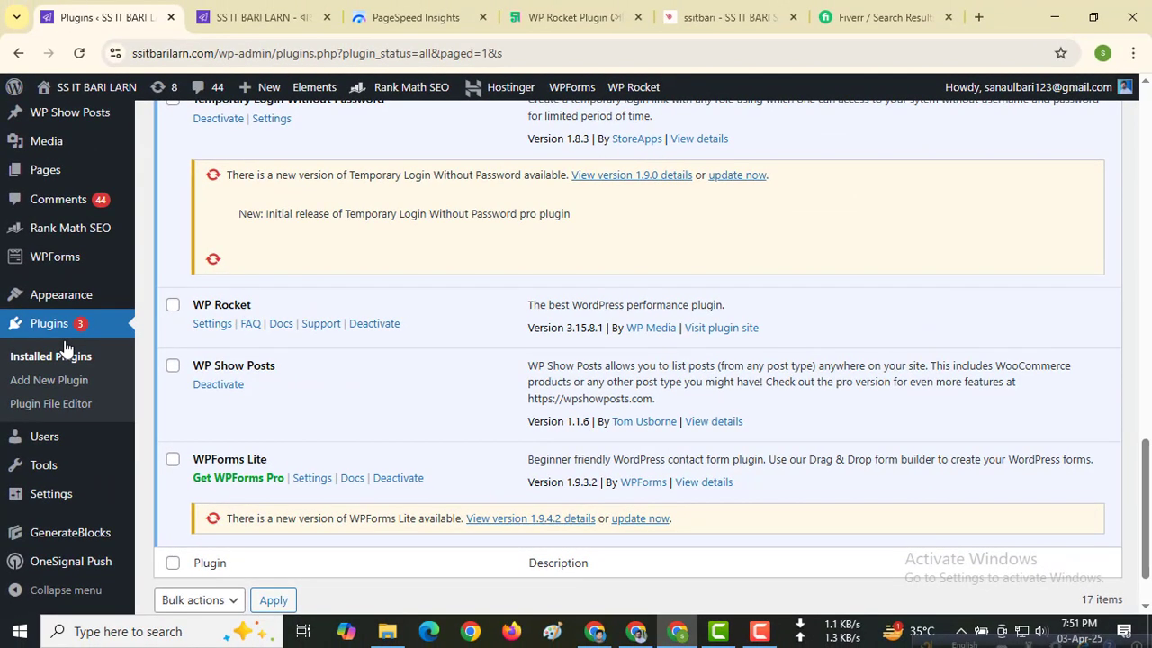
click(214, 325)
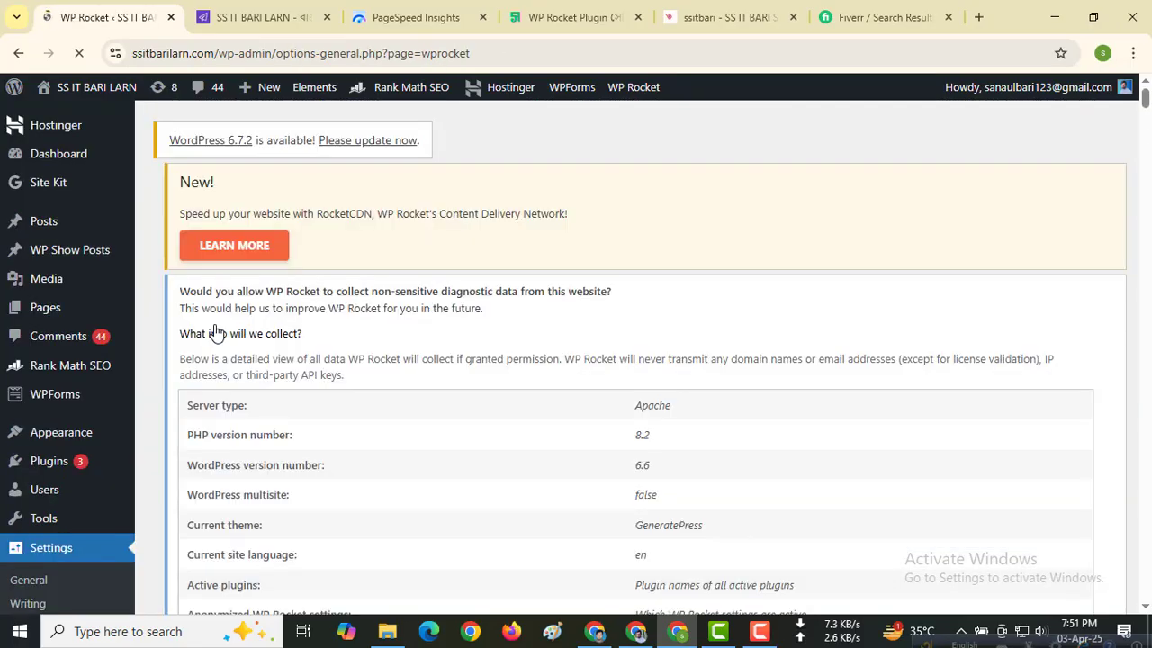
scroll(383, 357, down, 4)
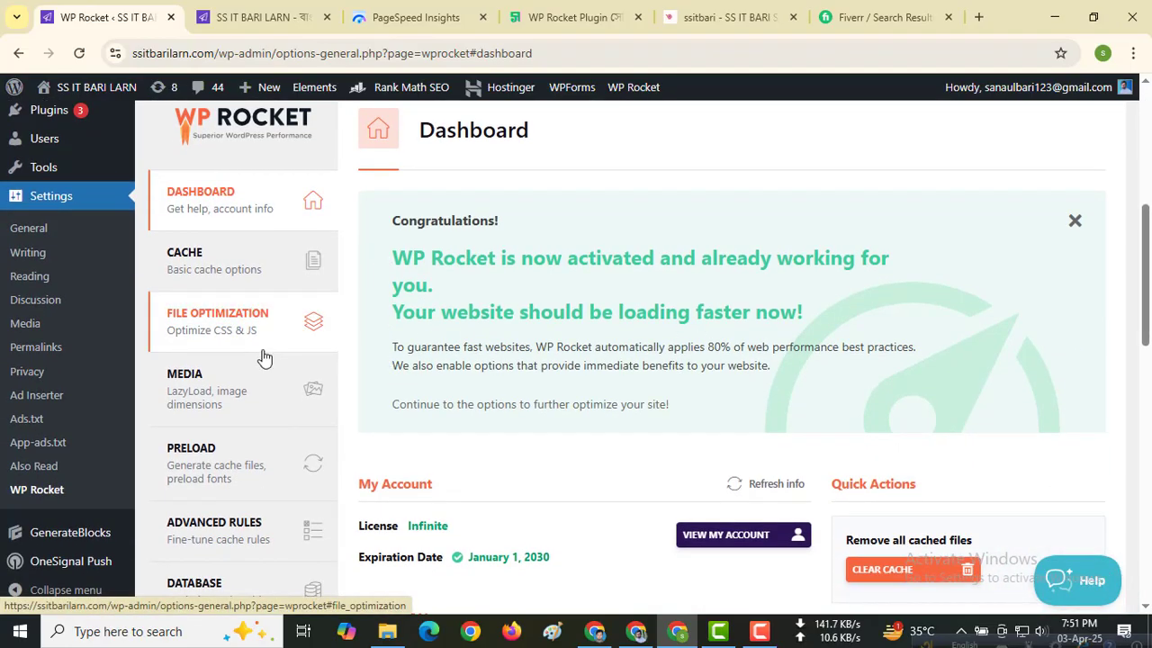
Step: Switch to the WP Rocket Plugin article on sanaul.info and find the settings file download link
click(576, 16)
scroll(423, 415, down, 3)
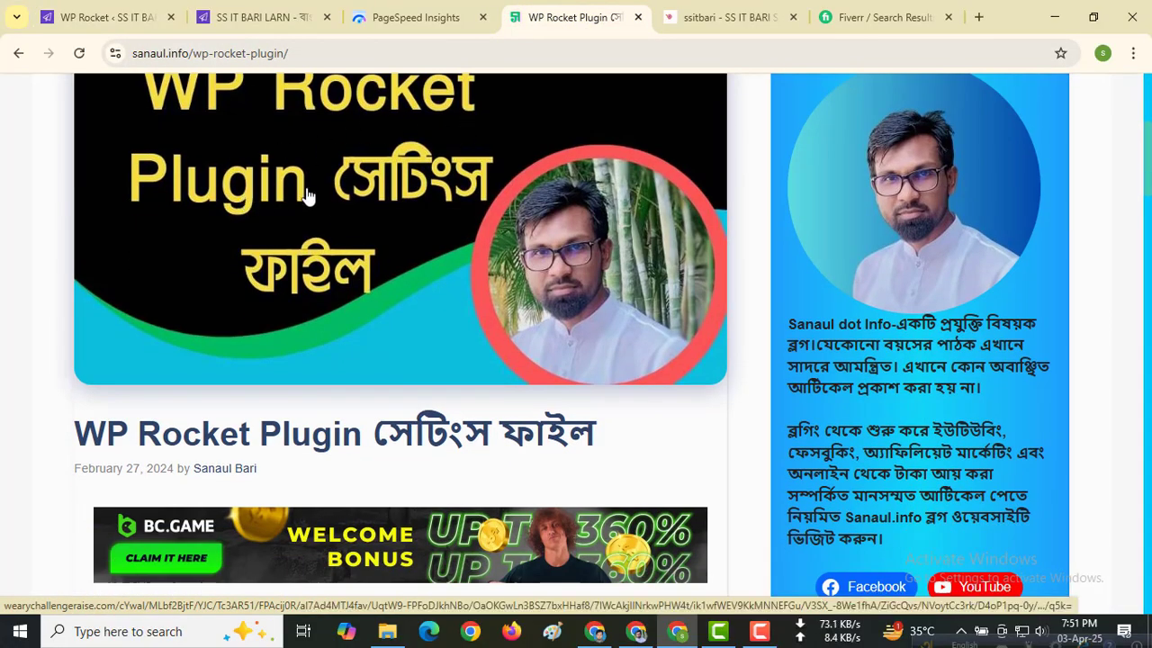
scroll(352, 291, down, 4)
scroll(353, 290, down, 5)
scroll(314, 258, up, 5)
scroll(485, 306, down, 1)
scroll(486, 306, down, 8)
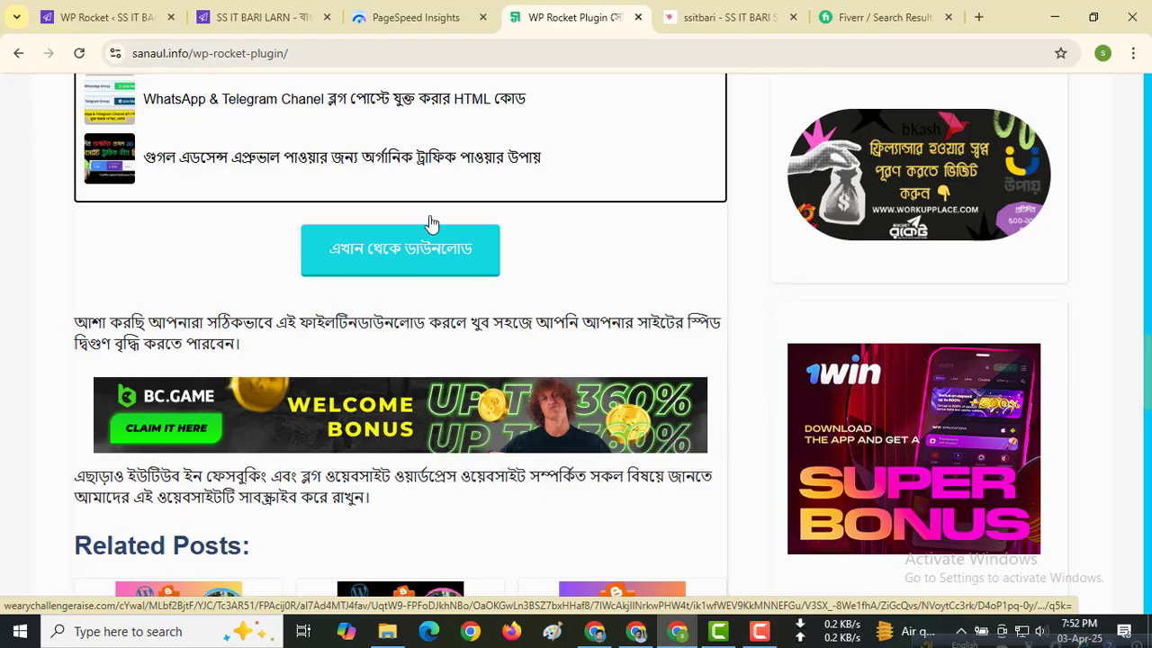
click(113, 13)
scroll(256, 374, down, 6)
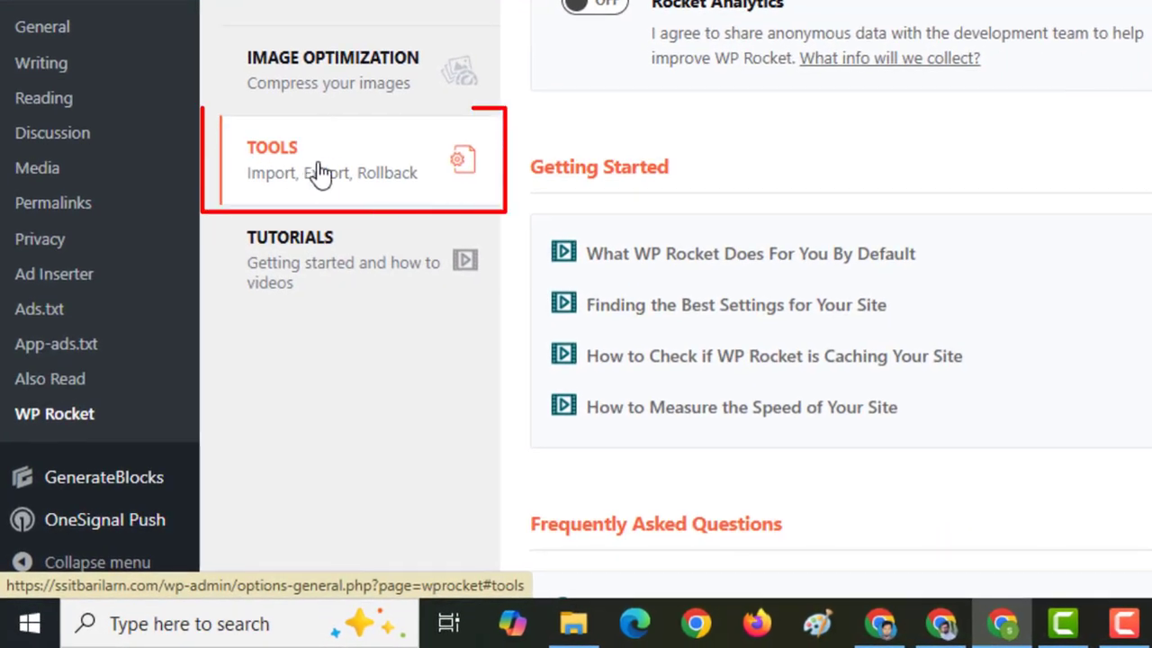
click(320, 173)
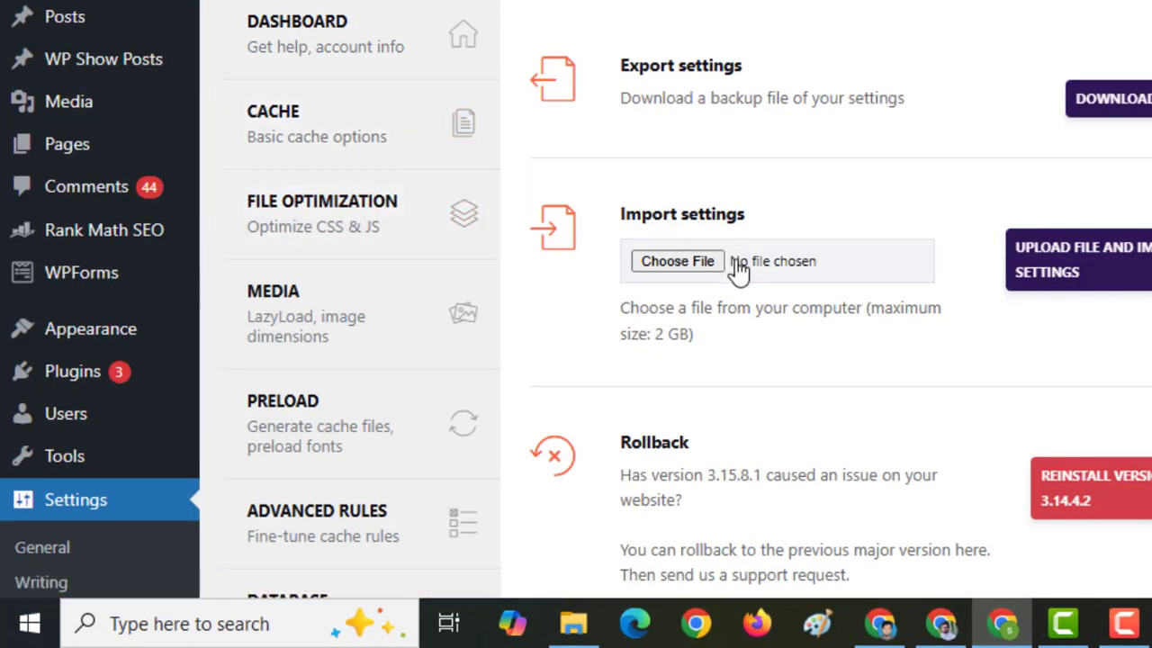
click(688, 261)
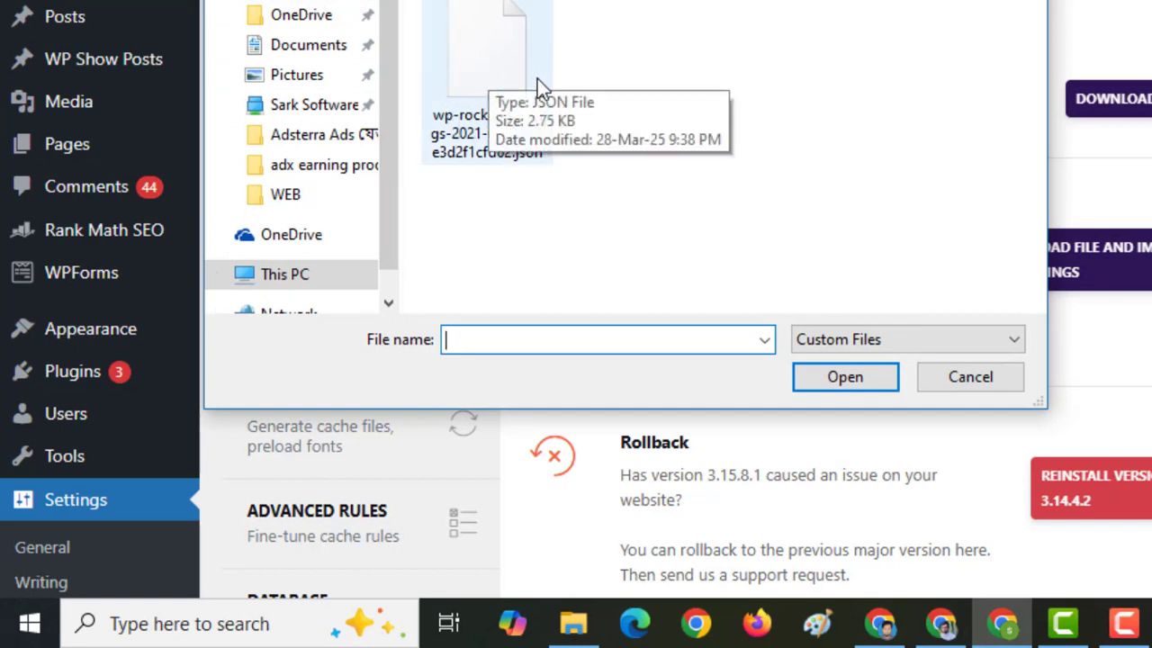
click(473, 53)
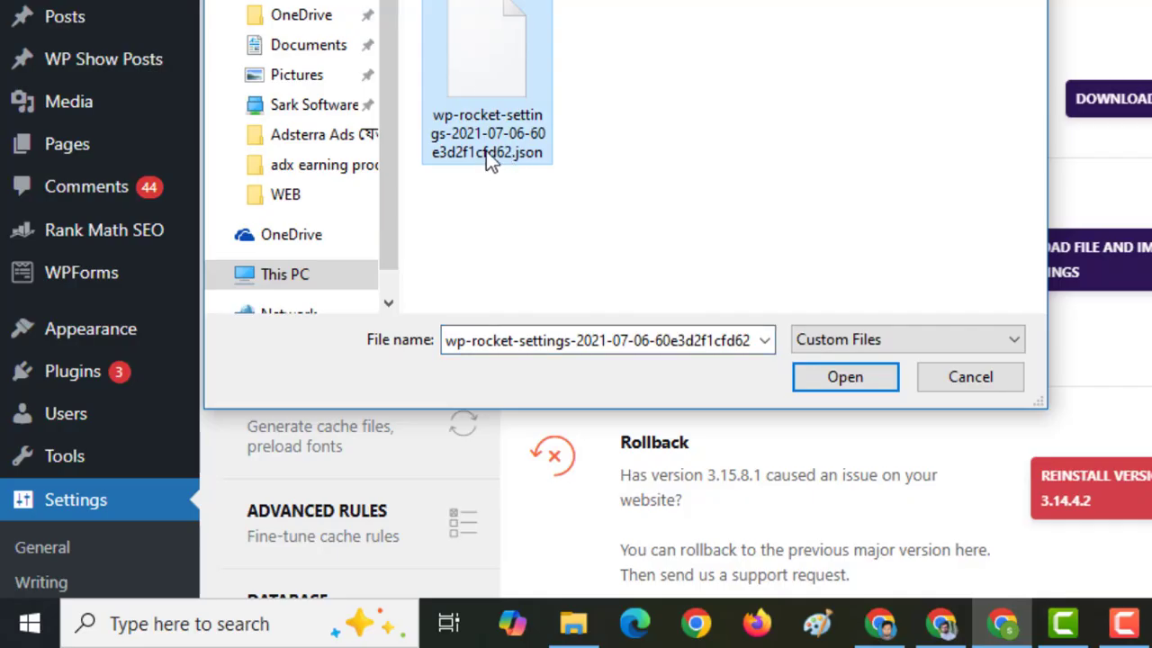
click(846, 377)
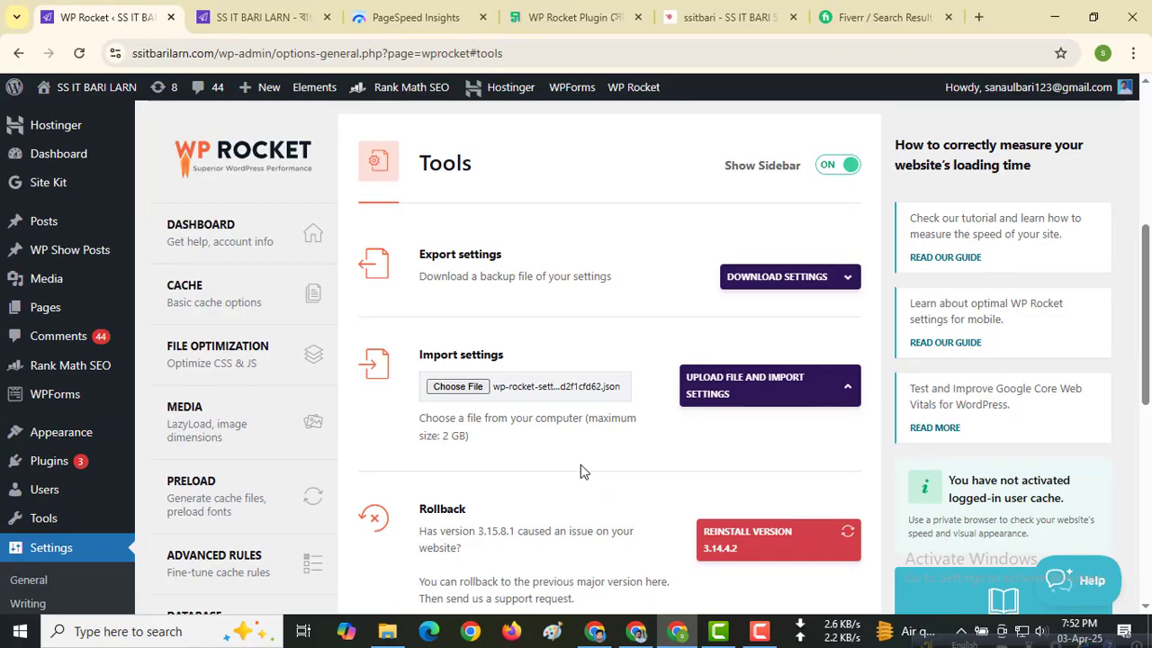
Step: Go back to the WP Rocket dashboard and view its account information and quick actions
click(229, 234)
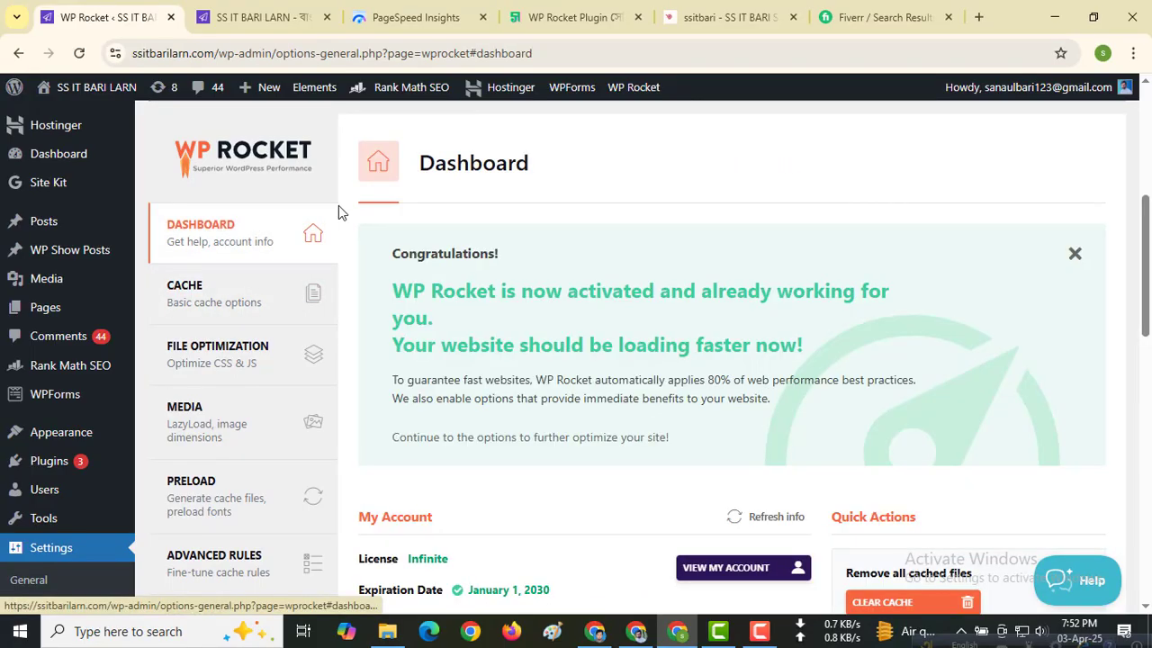
scroll(448, 297, down, 1)
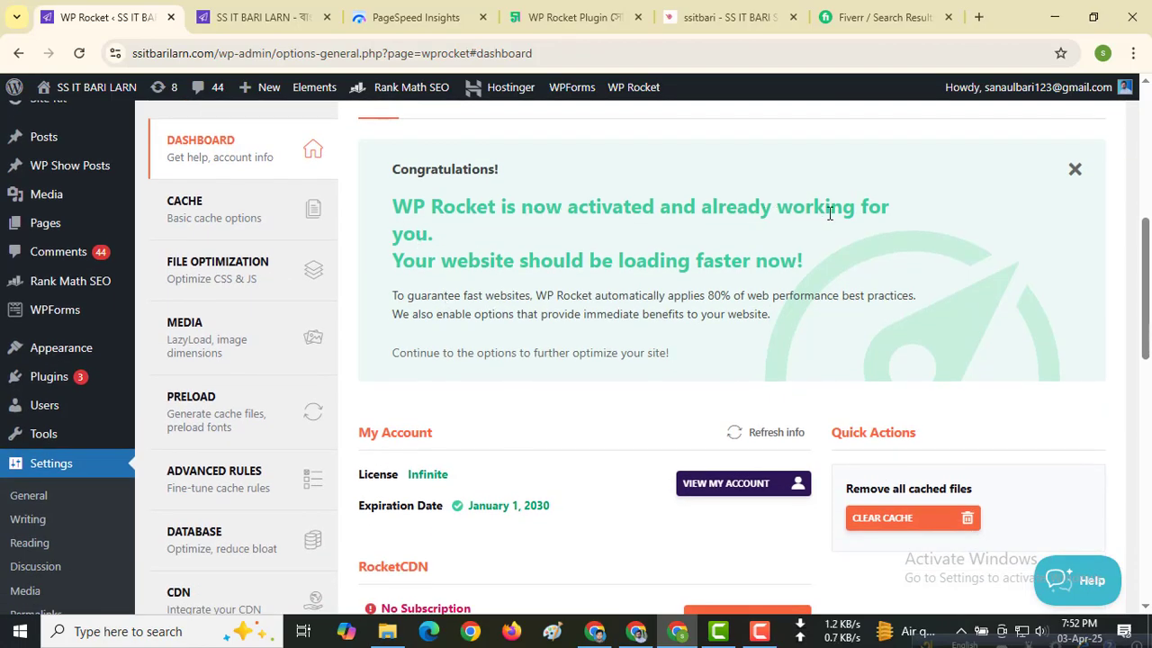
Step: Clear the site's WP Rocket cache from the WordPress admin and check the notices on the settings page
scroll(535, 261, down, 2)
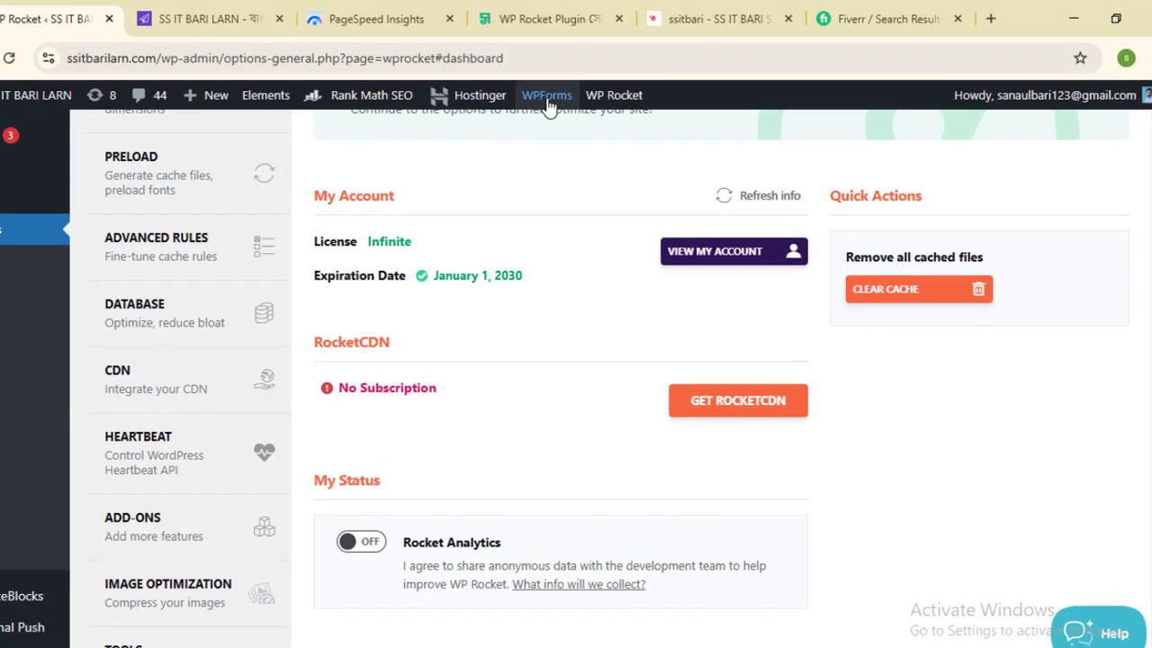
mouse_move(646, 94)
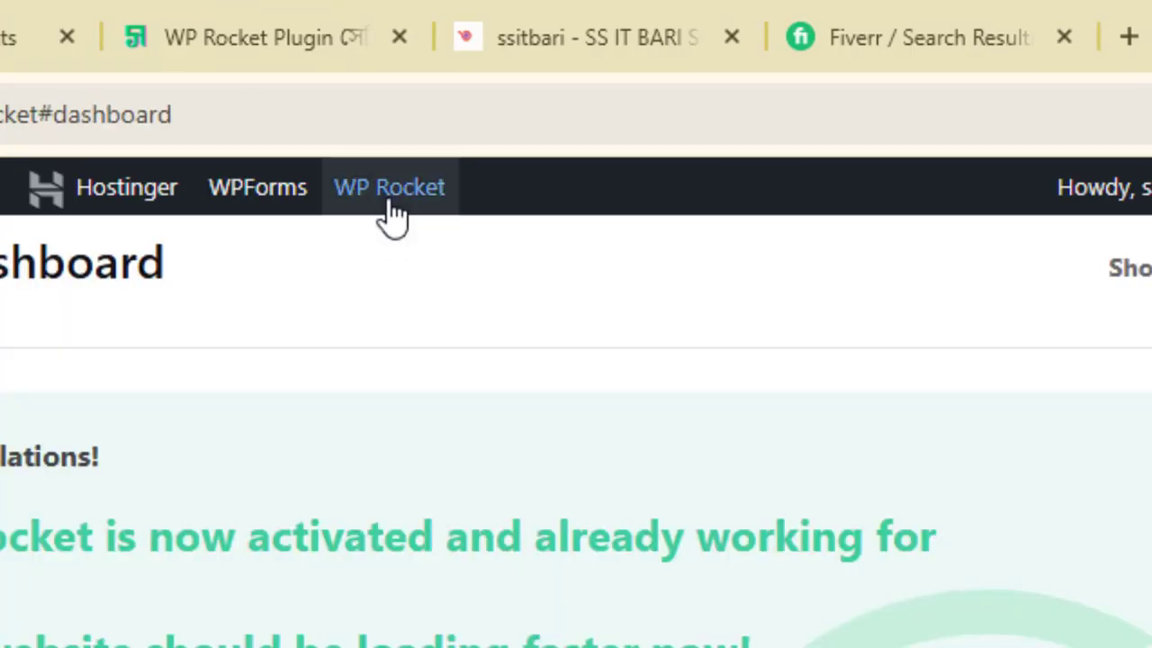
mouse_move(391, 209)
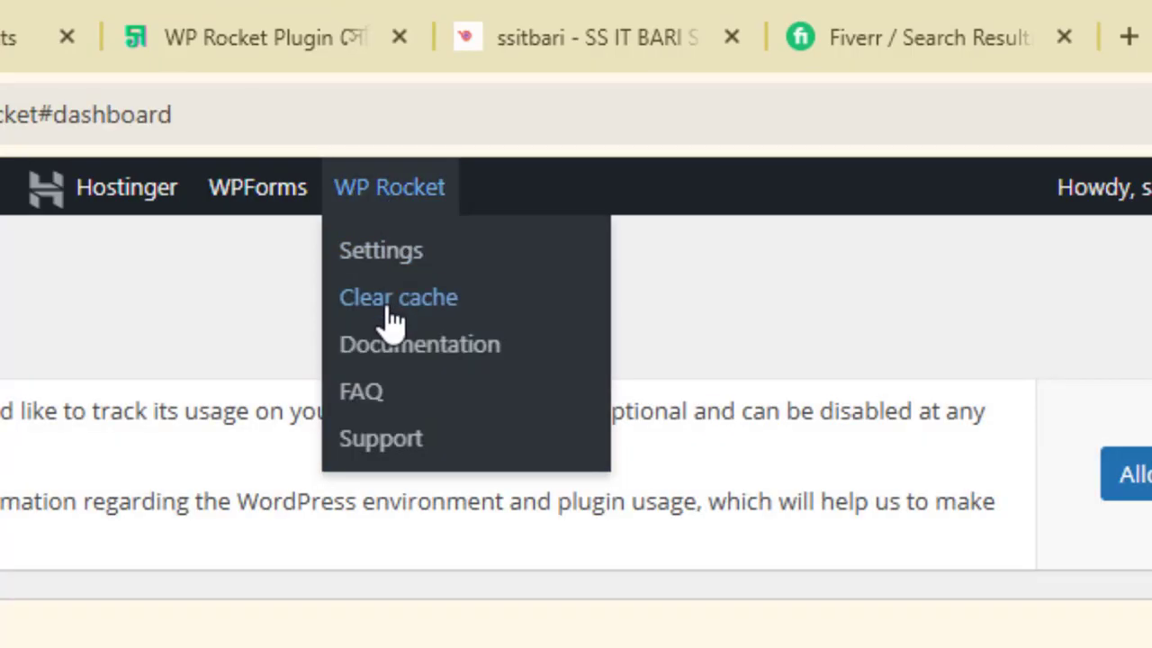
click(389, 306)
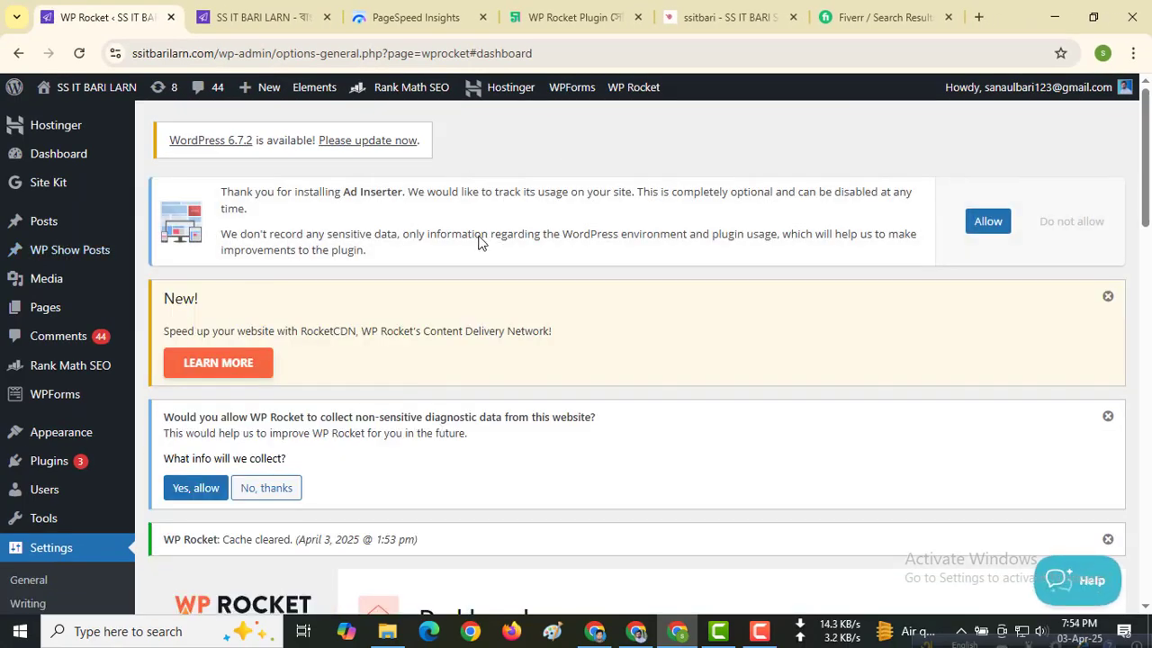
scroll(468, 241, down, 2)
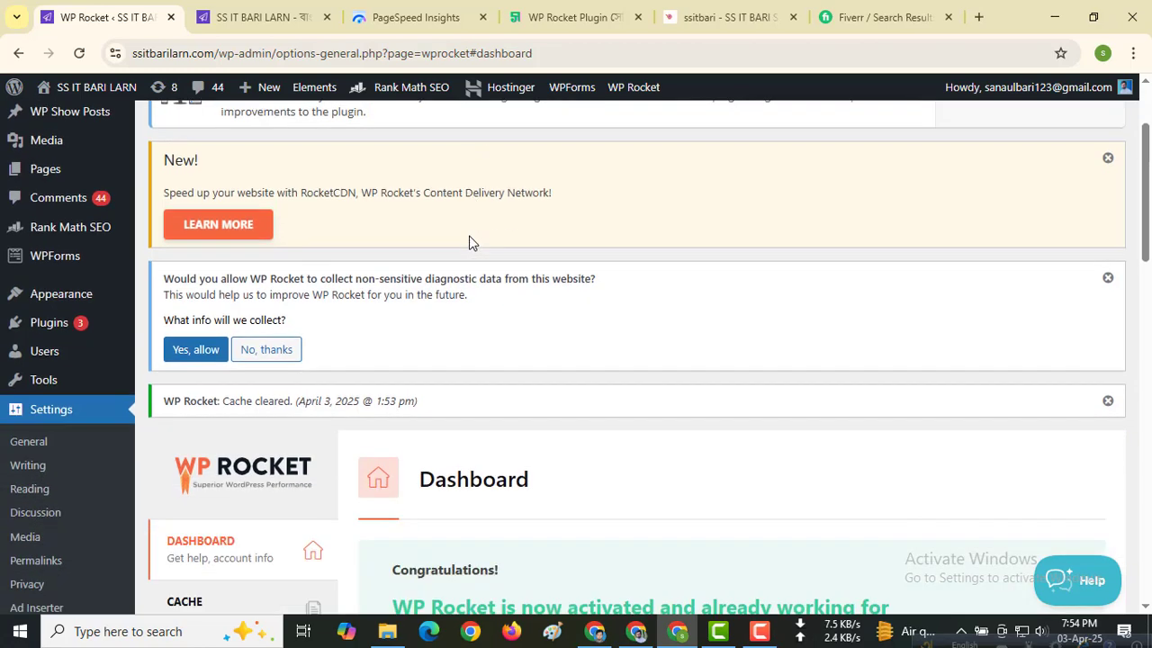
scroll(470, 241, up, 2)
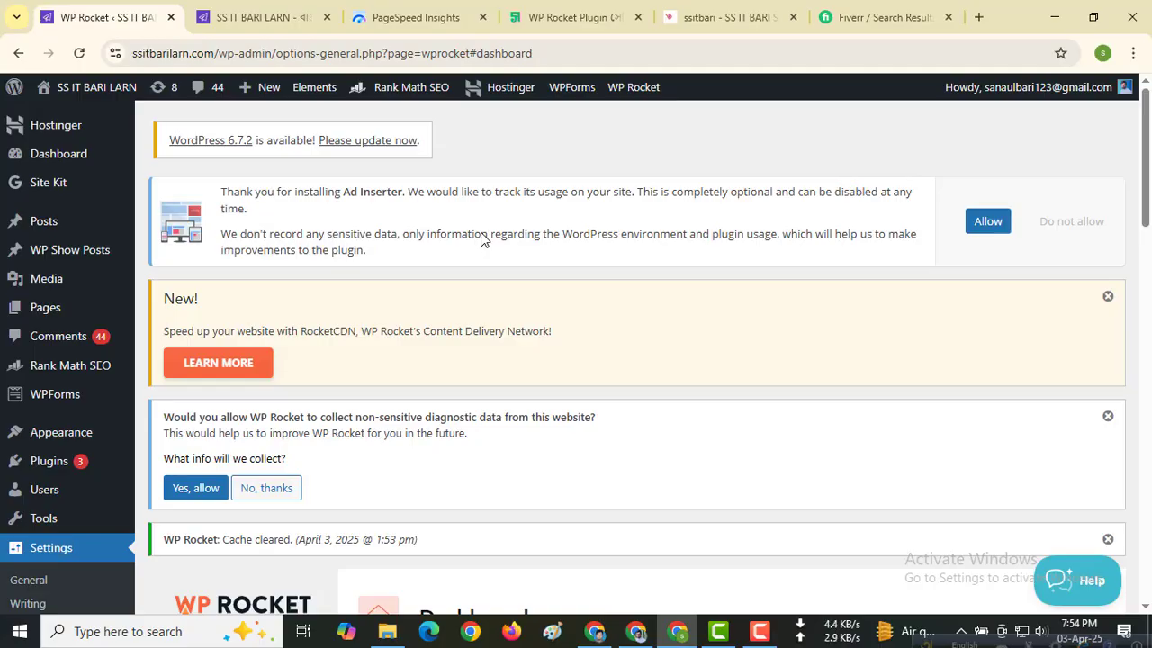
Step: Search Google for "pag5e spreed" in a new browser tab and open the PageSpeed Insights site
click(979, 19)
text(pa)
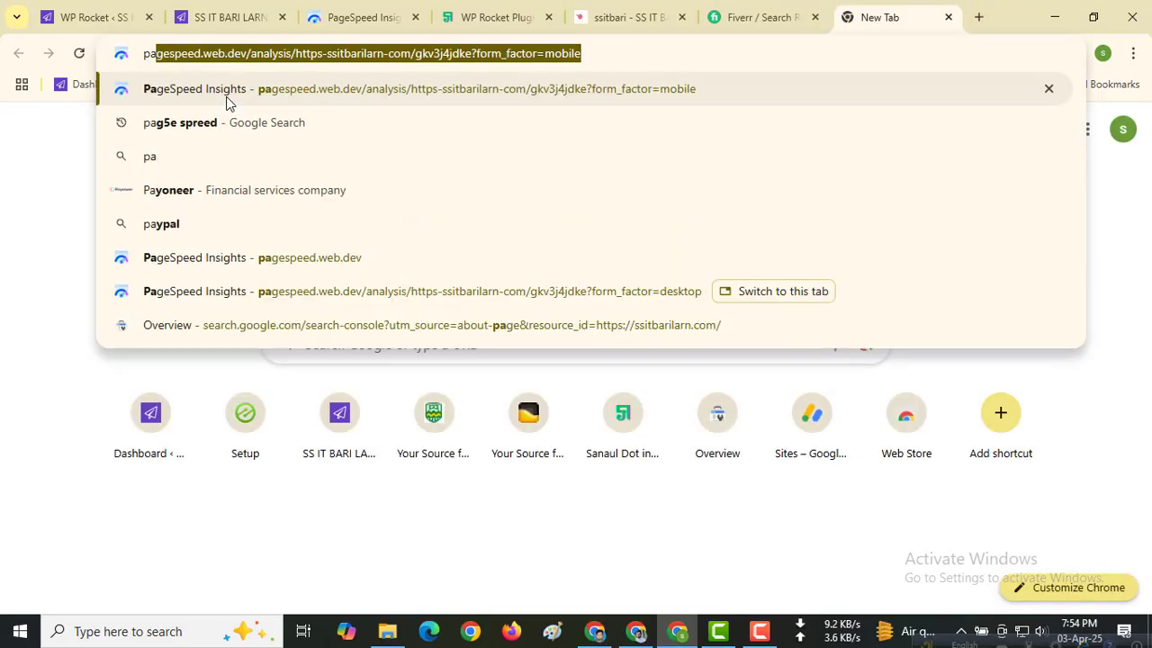
text(g5e)
click(227, 103)
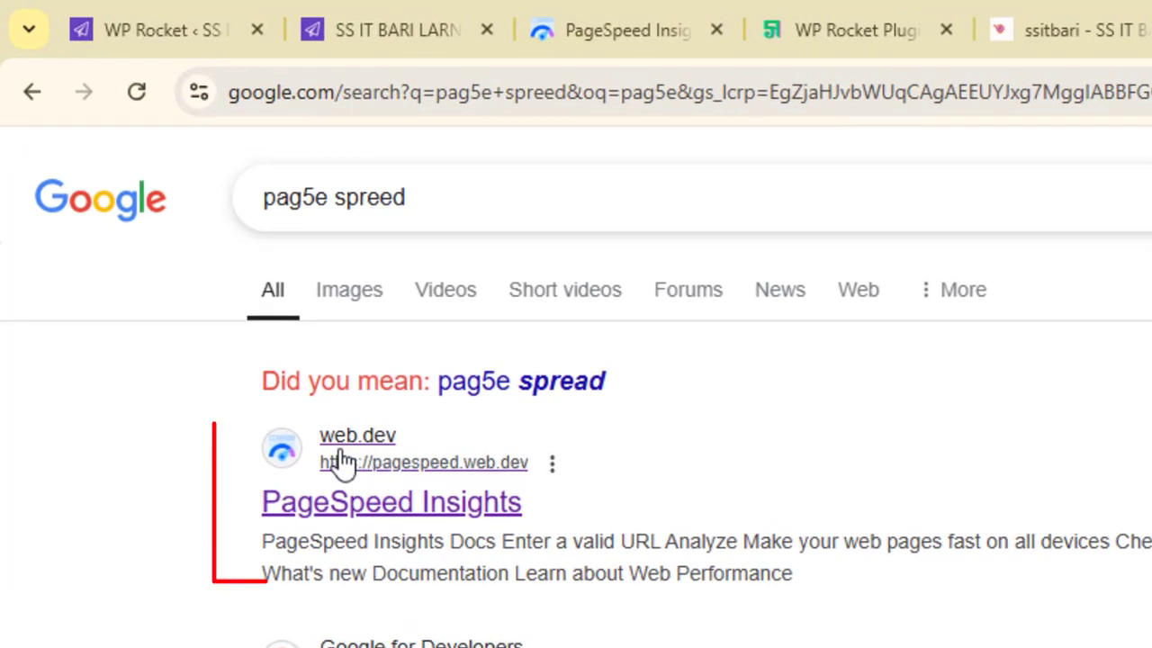
click(389, 502)
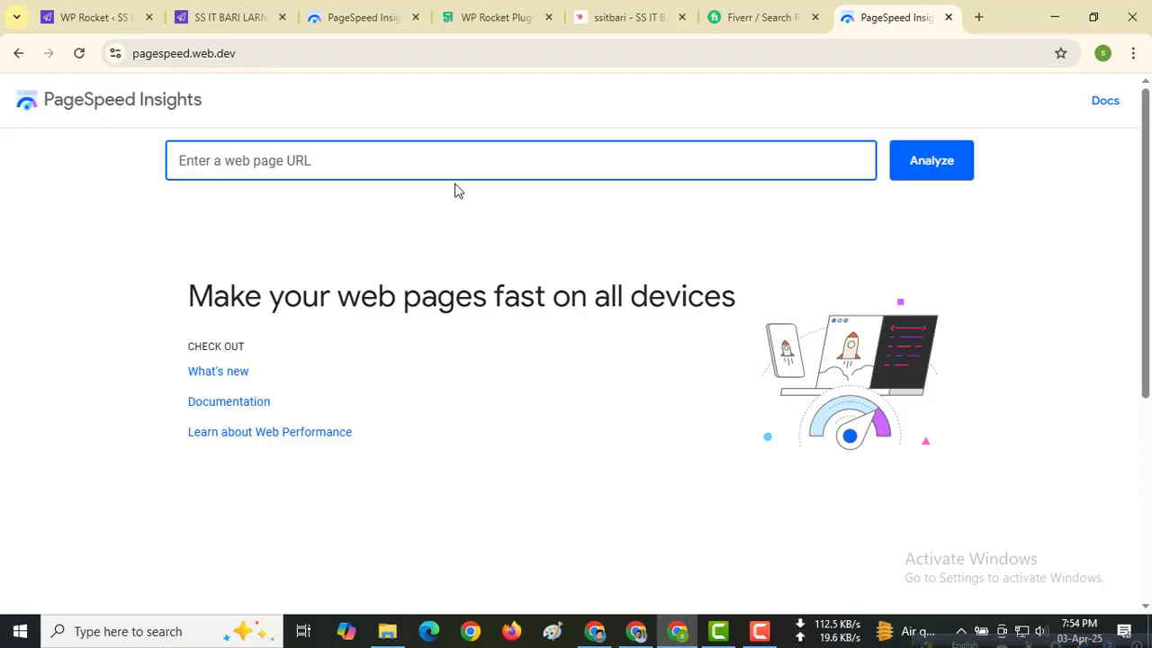
click(214, 20)
click(179, 53)
right_click(190, 54)
click(241, 212)
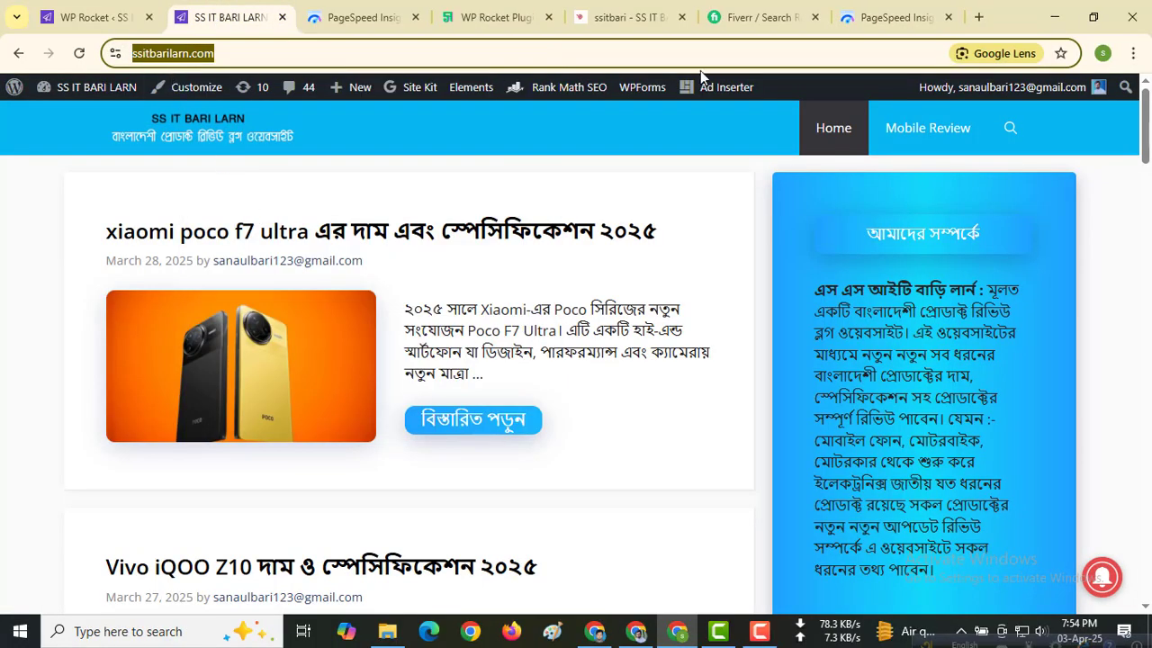
click(886, 17)
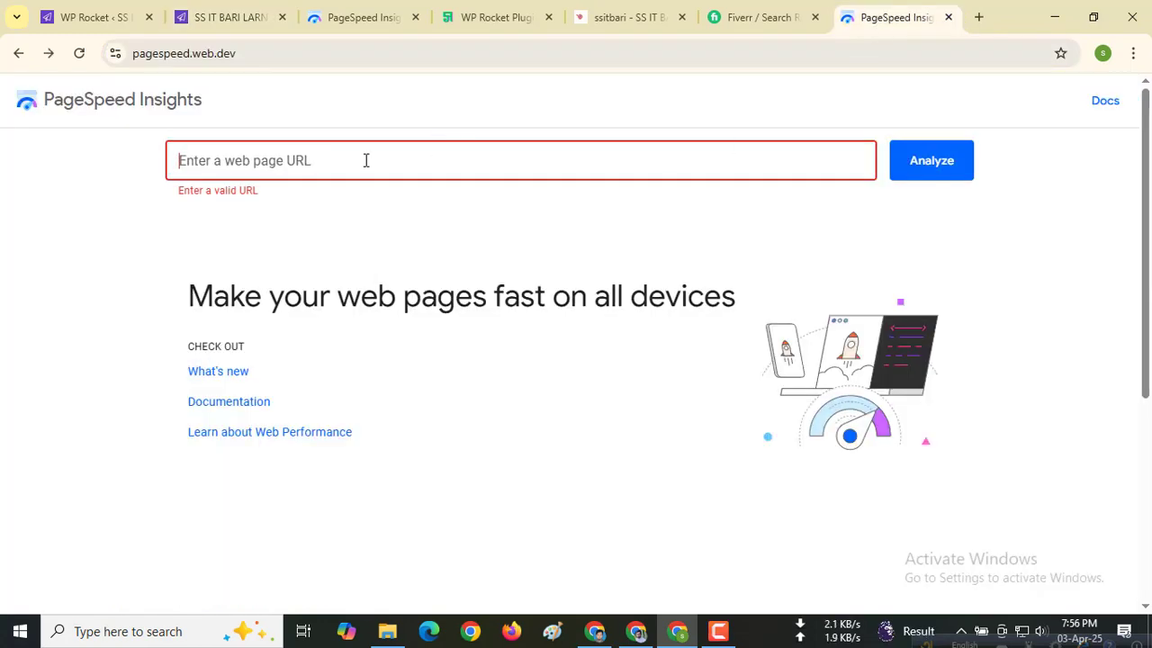
right_click(293, 163)
click(325, 332)
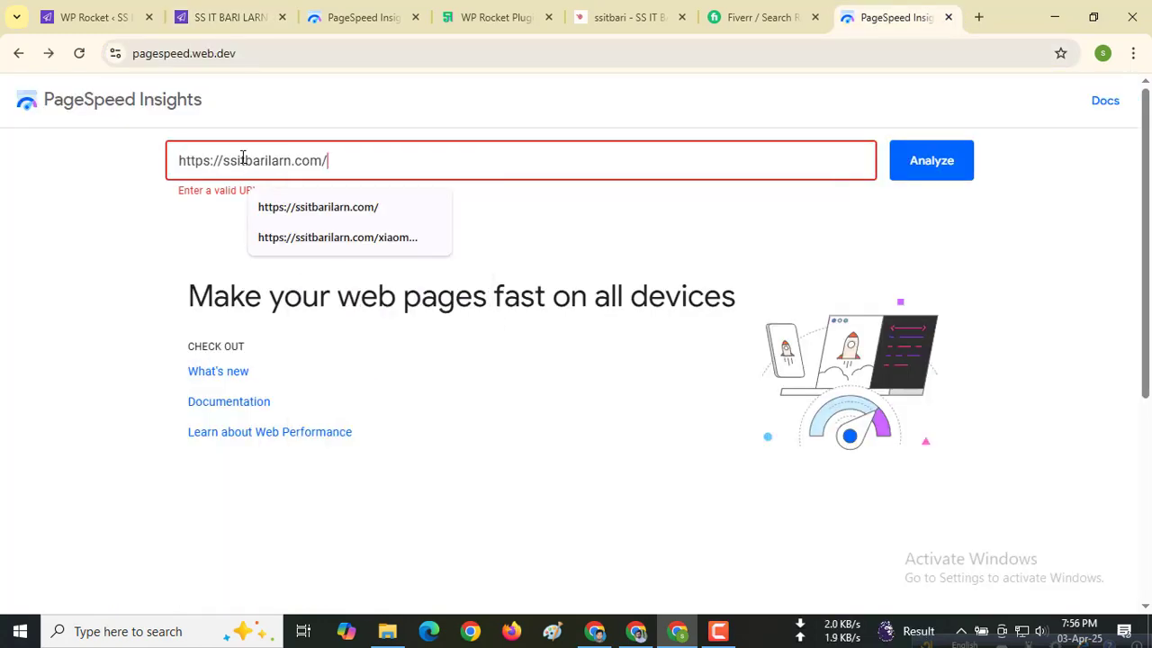
click(936, 168)
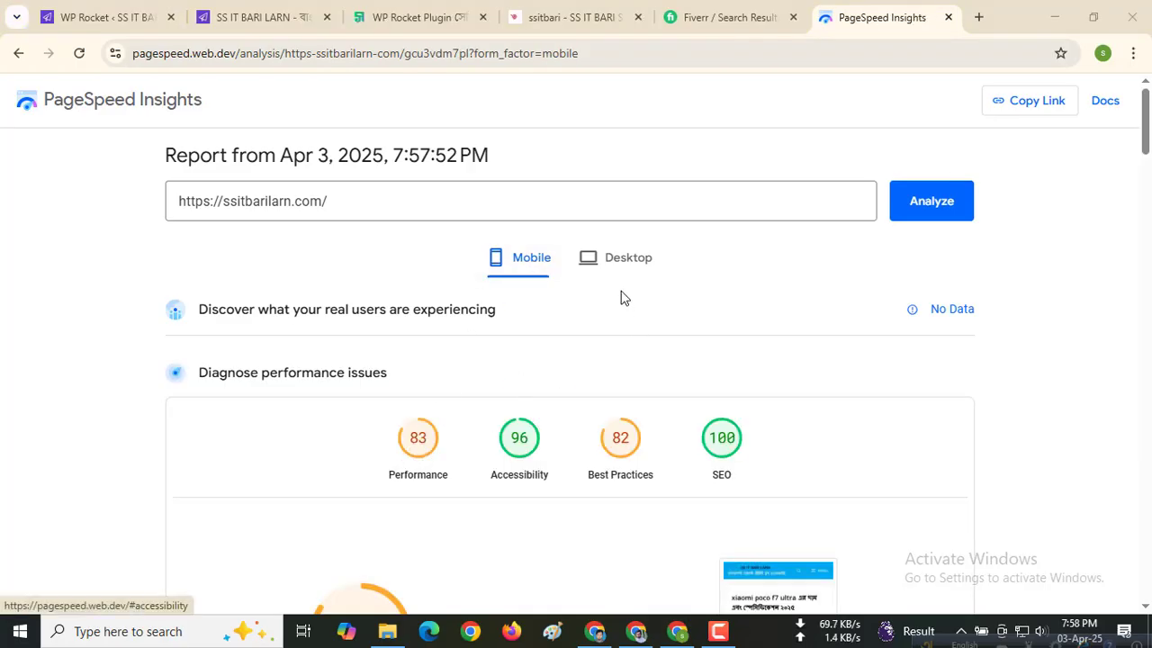
Step: Compare the desktop and mobile performance reports for the analyzed site
click(629, 261)
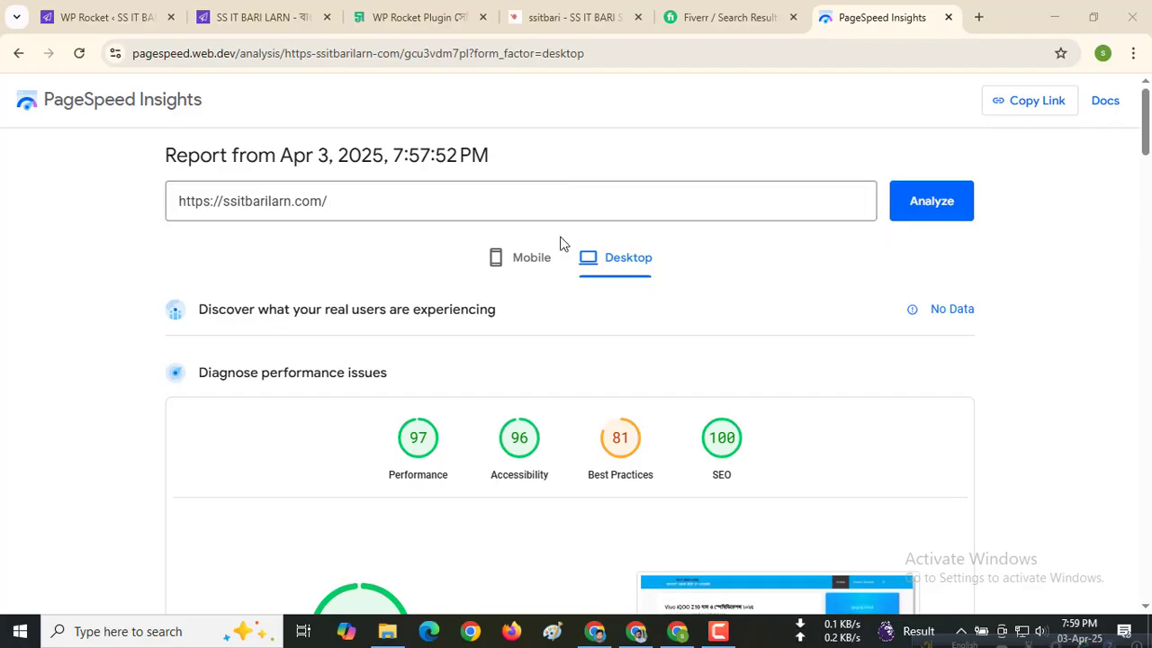
click(543, 261)
click(614, 270)
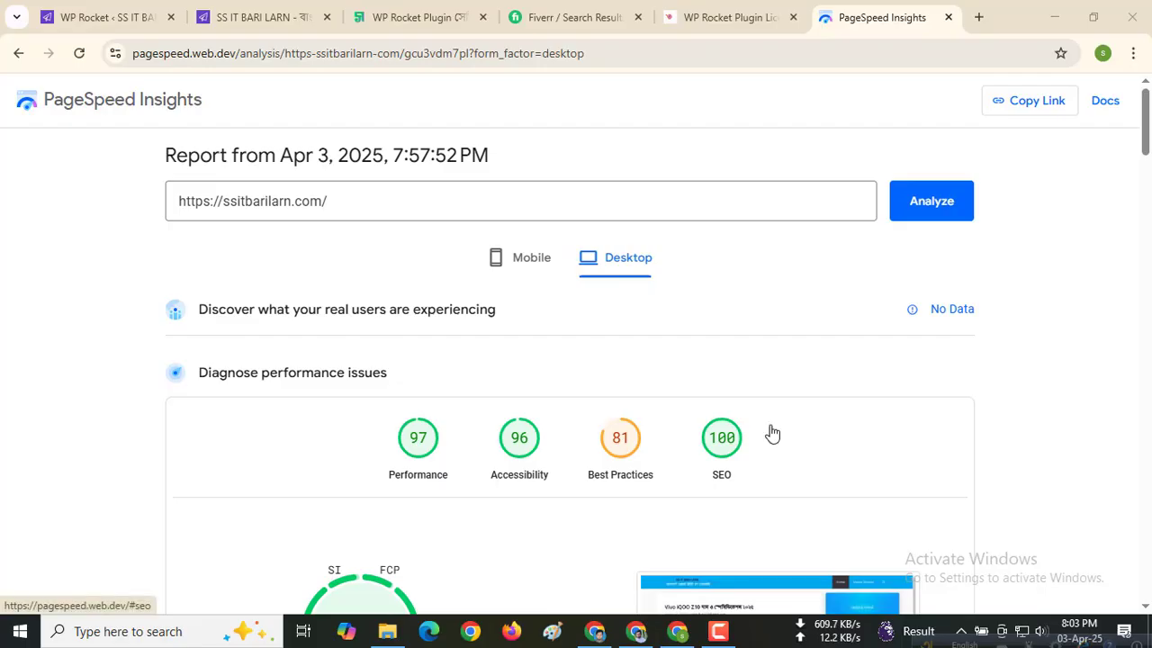
Step: View the WP Rocket Plugin License Key product page and browse Fiverr's website speed optimization gigs, then return to the site's home page
click(690, 7)
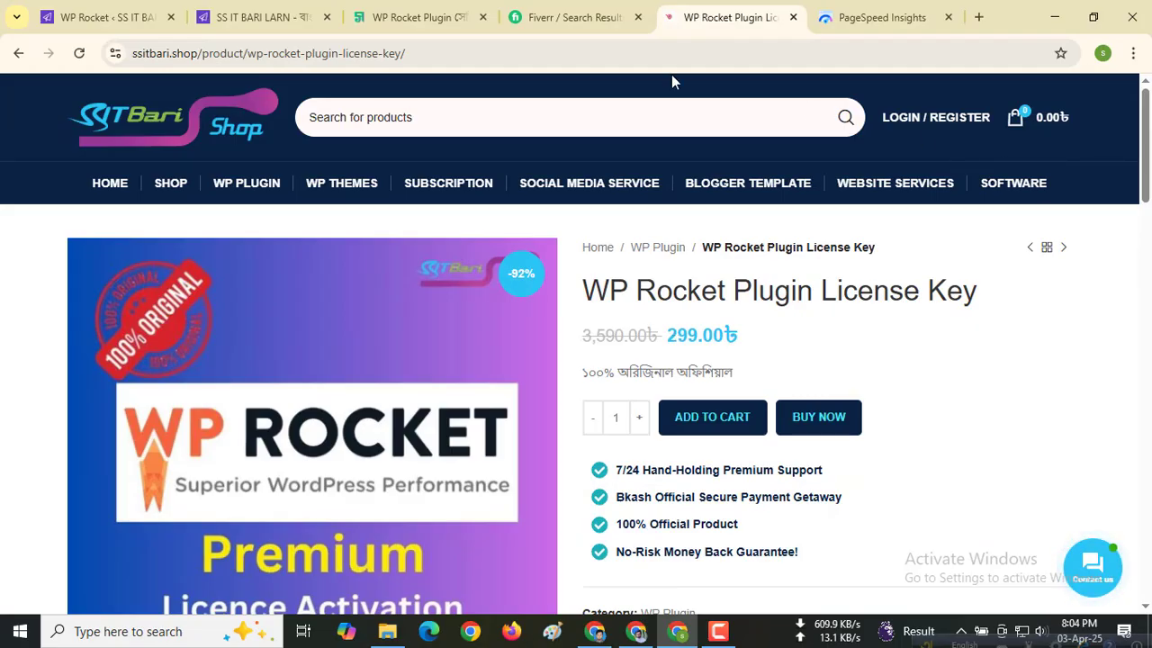
click(589, 20)
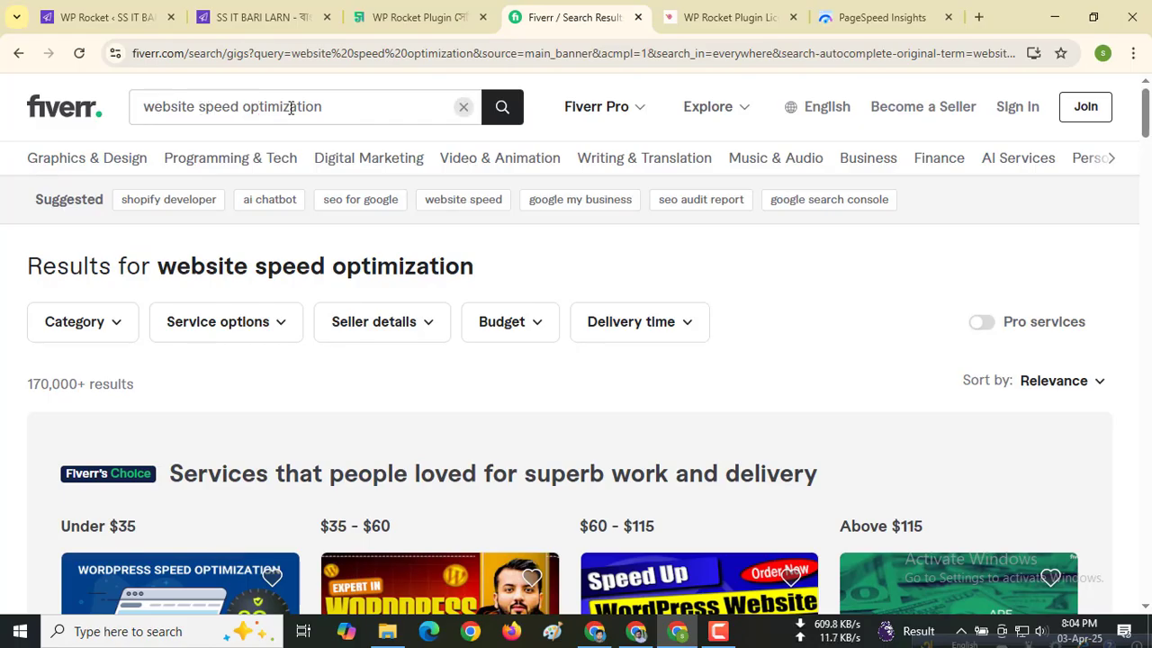
scroll(396, 388, down, 3)
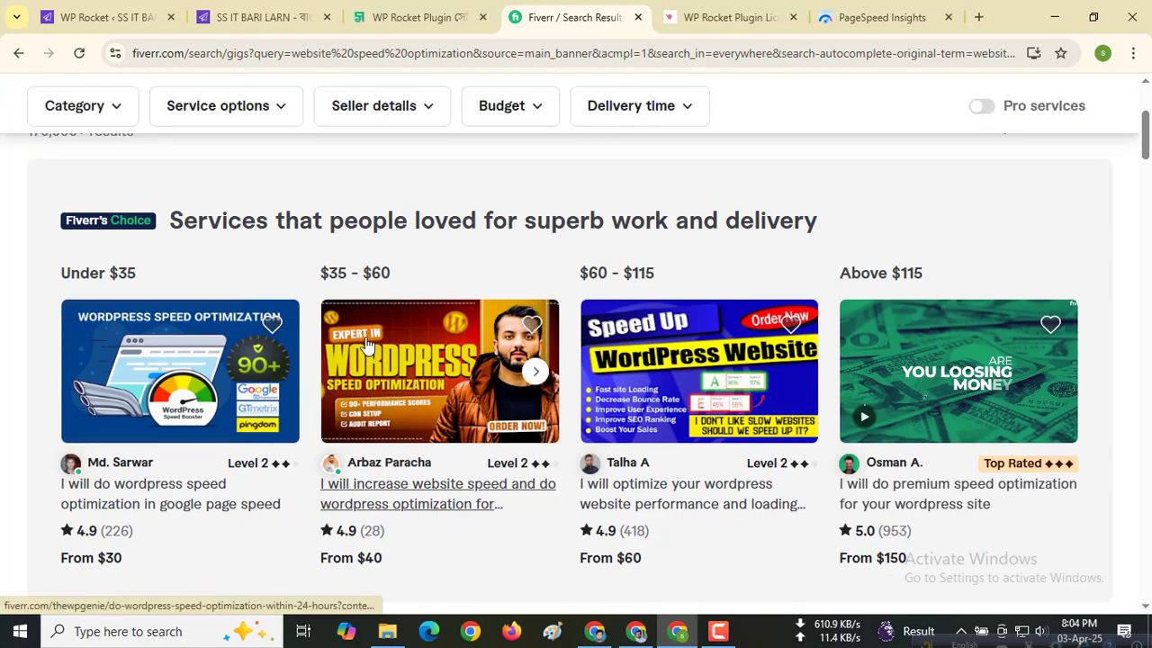
scroll(504, 342, down, 1)
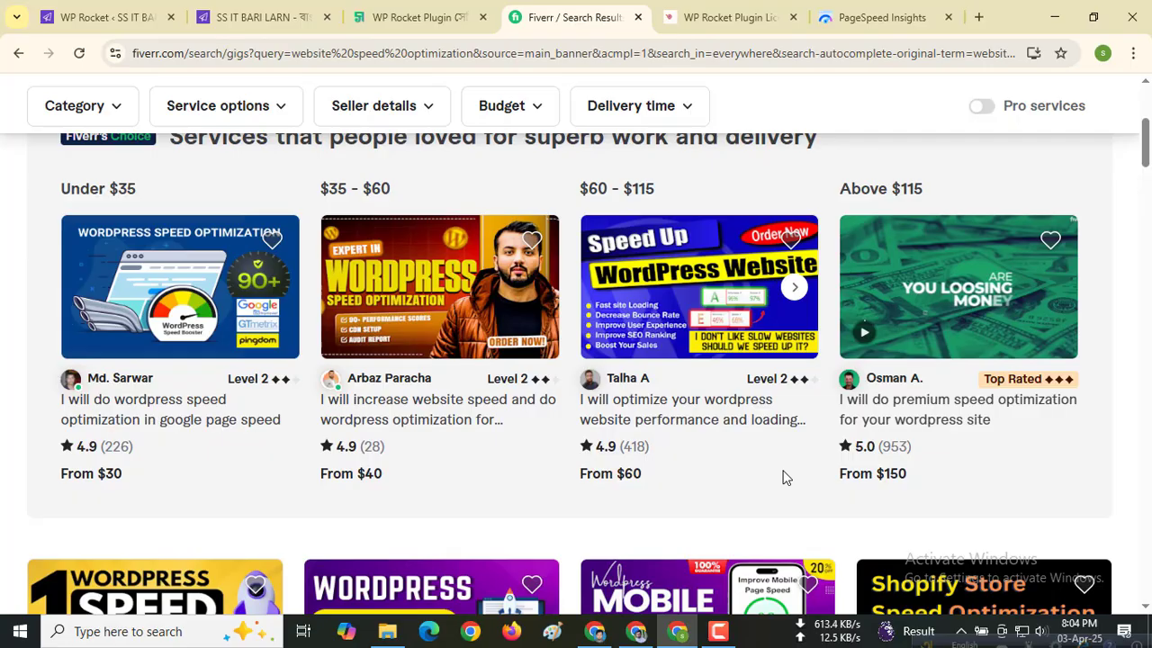
scroll(783, 477, down, 2)
scroll(783, 477, up, 1)
scroll(781, 477, up, 4)
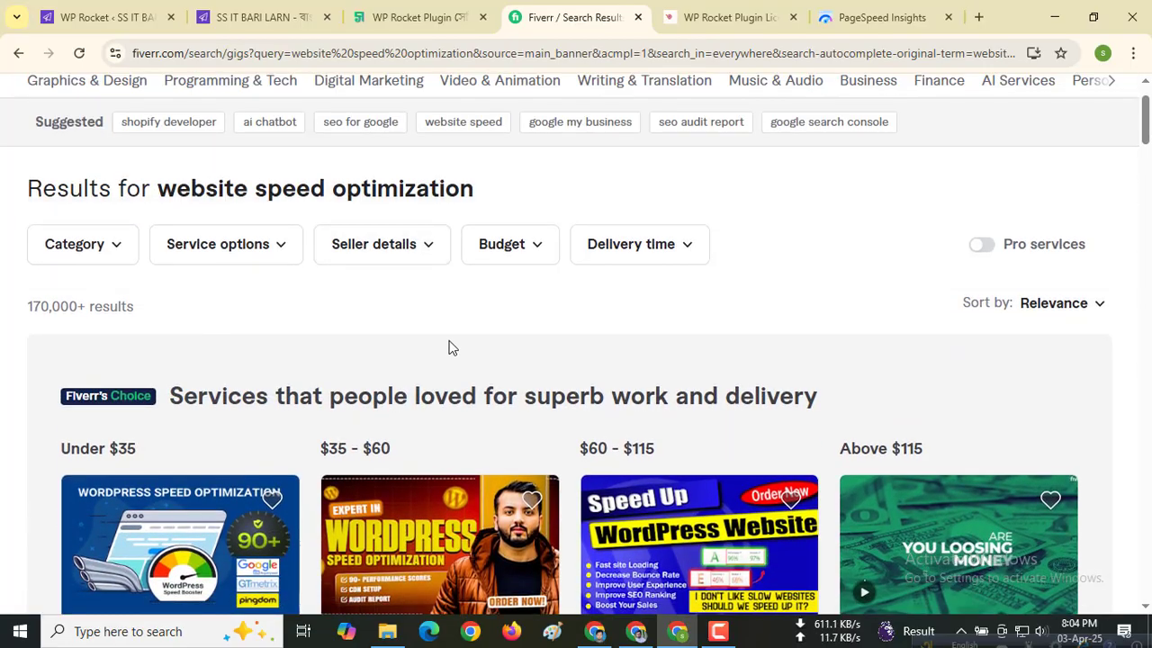
scroll(455, 352, down, 3)
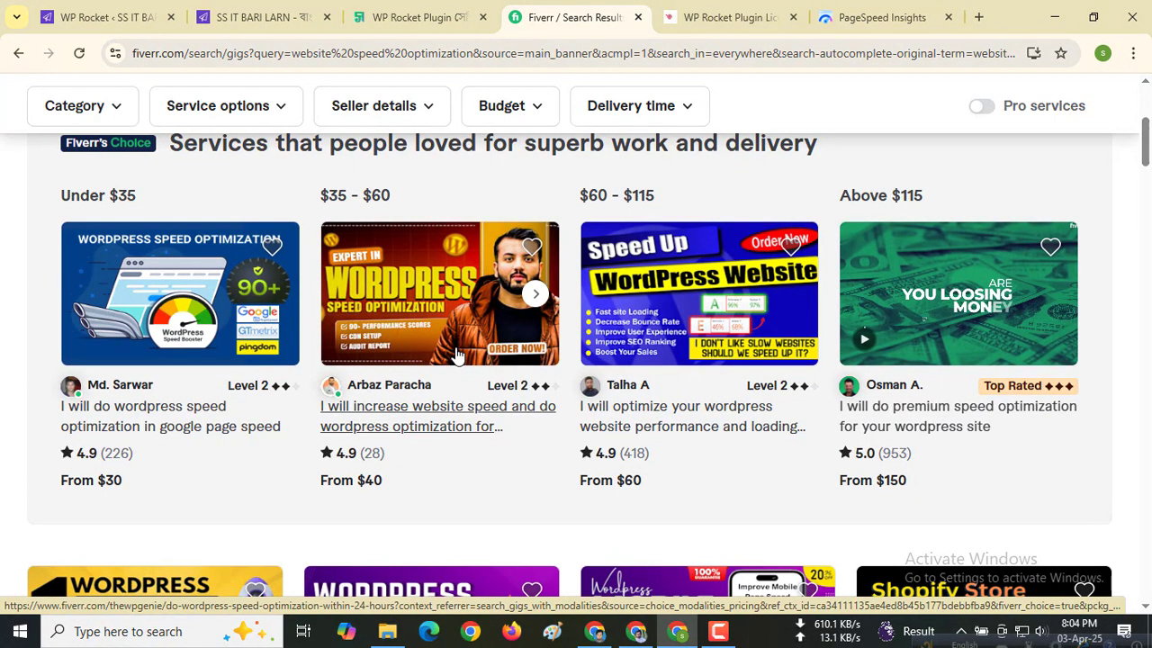
scroll(455, 353, up, 3)
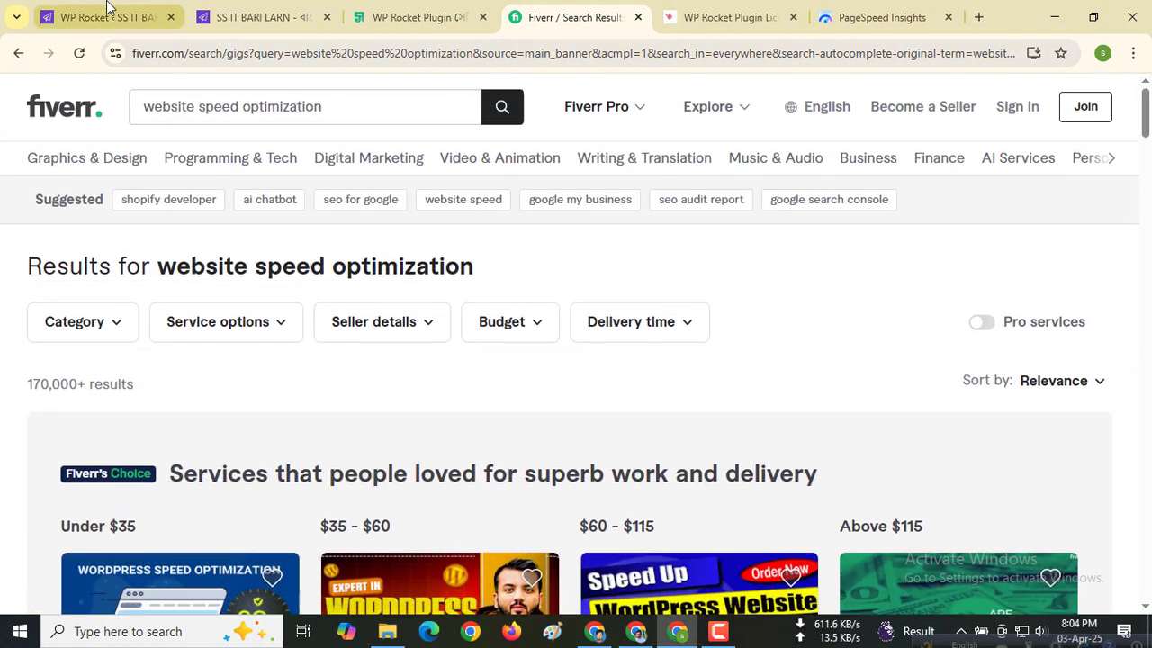
click(209, 13)
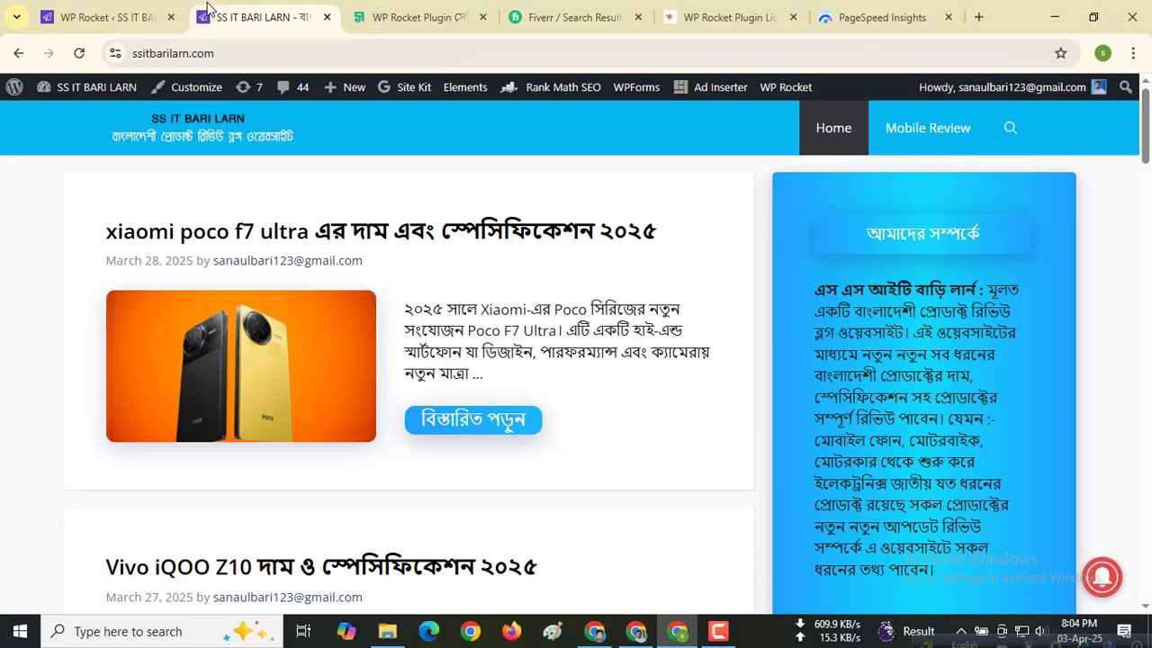